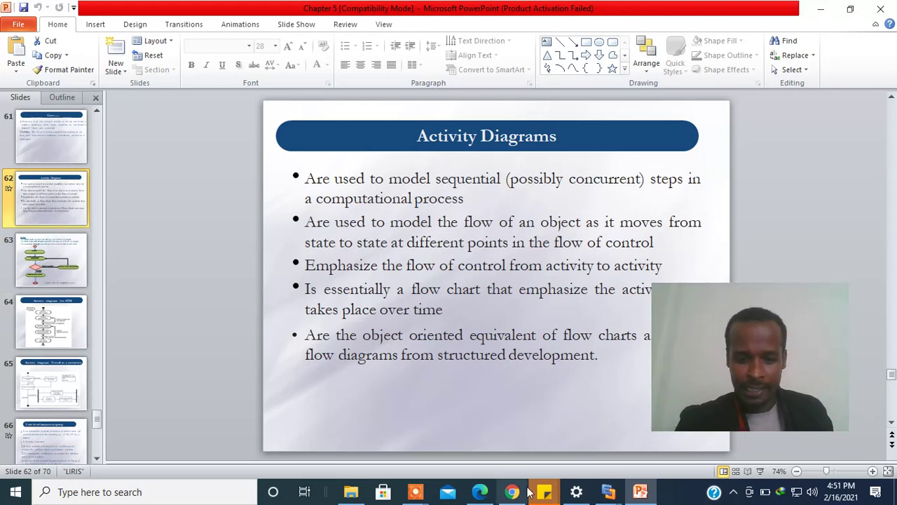
Switch to Chrome and view the Addis Amba Tube YouTube channel page.
{"action": "mouse_move", "coordinate": [512, 491]}
{"action": "left_click", "coordinate": [515, 447]}
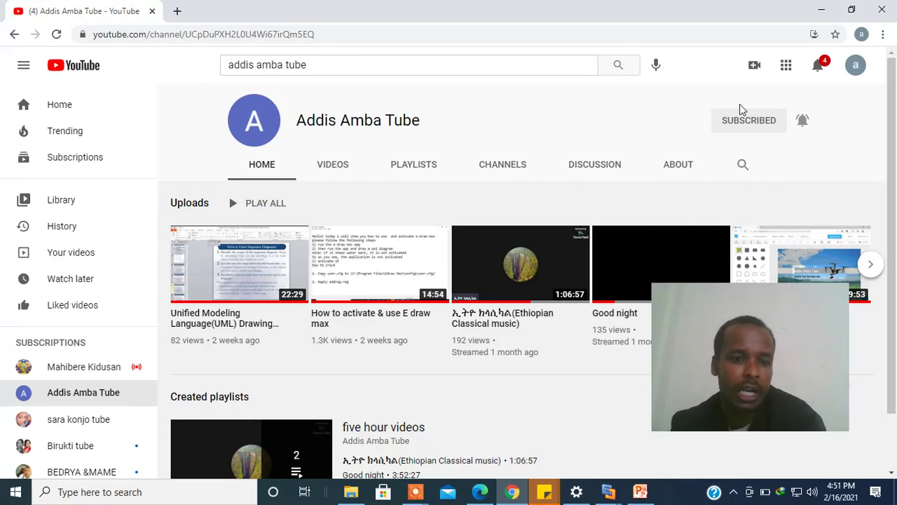
{"action": "mouse_move", "coordinate": [609, 491]}
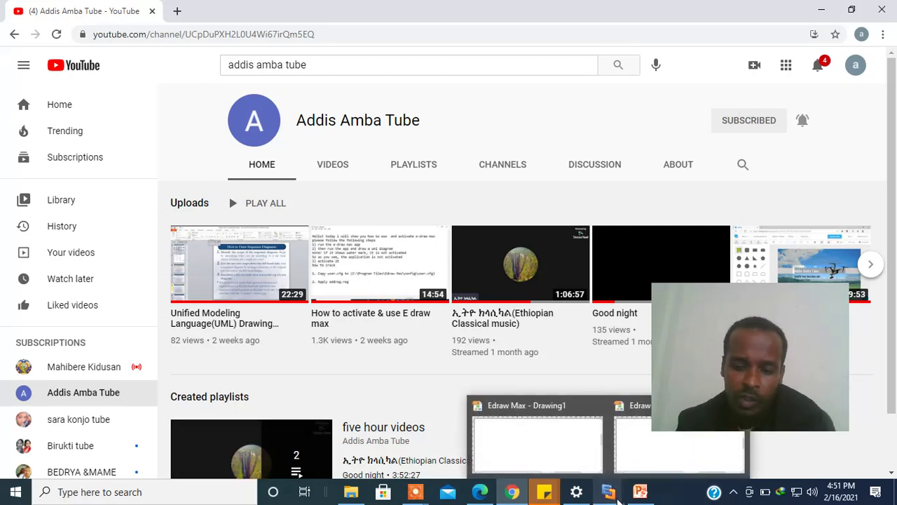
Return to PowerPoint and show slide 64, "Activity diagram for ATM", as a full-screen slide show.
{"action": "left_click", "coordinate": [640, 492]}
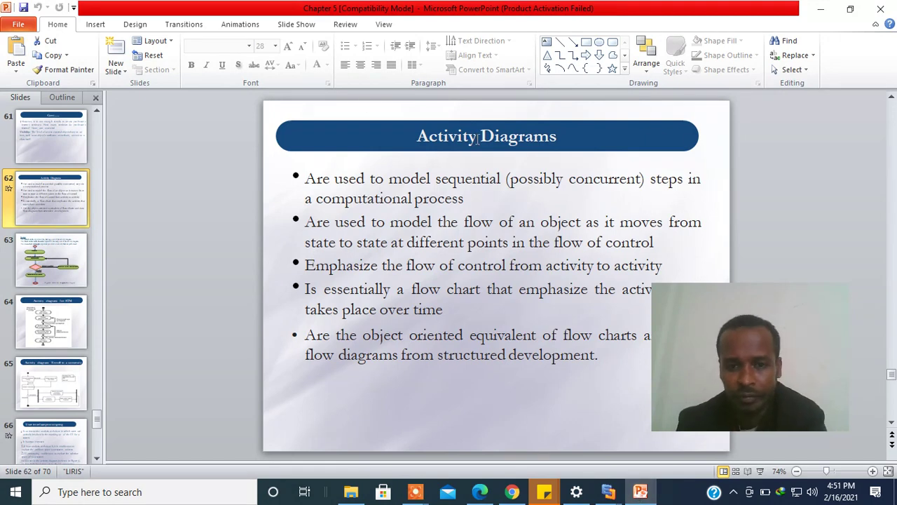
{"action": "left_click", "coordinate": [44, 328]}
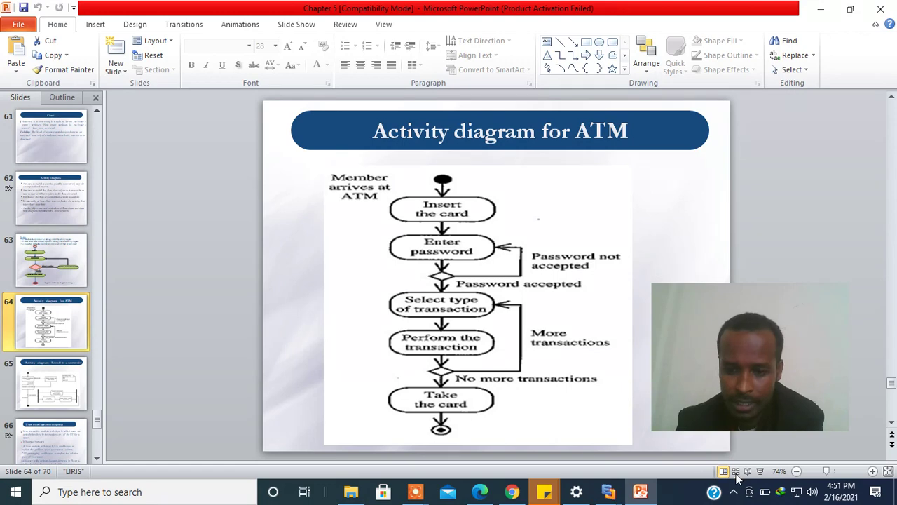
{"action": "left_click", "coordinate": [760, 471]}
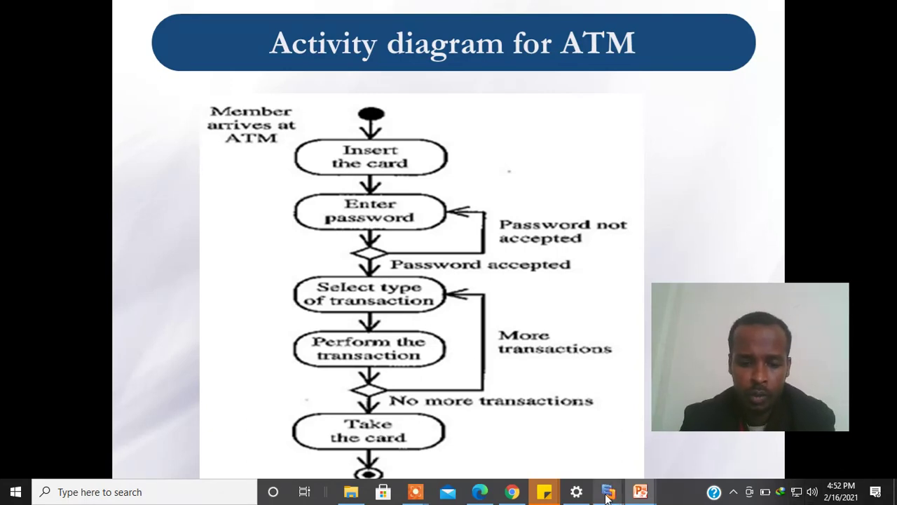
Search Windows for "edraw" and launch Edraw Max.
{"action": "left_click", "coordinate": [117, 491]}
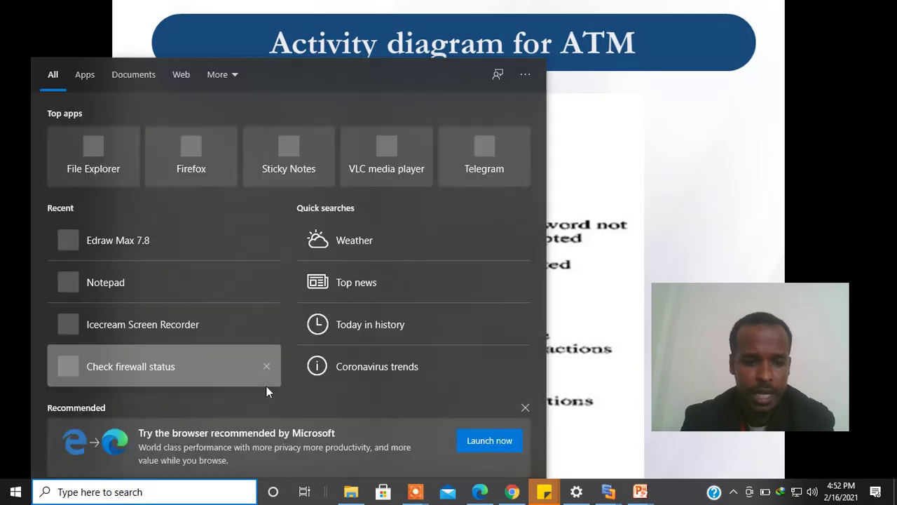
{"action": "type", "text": "e"}
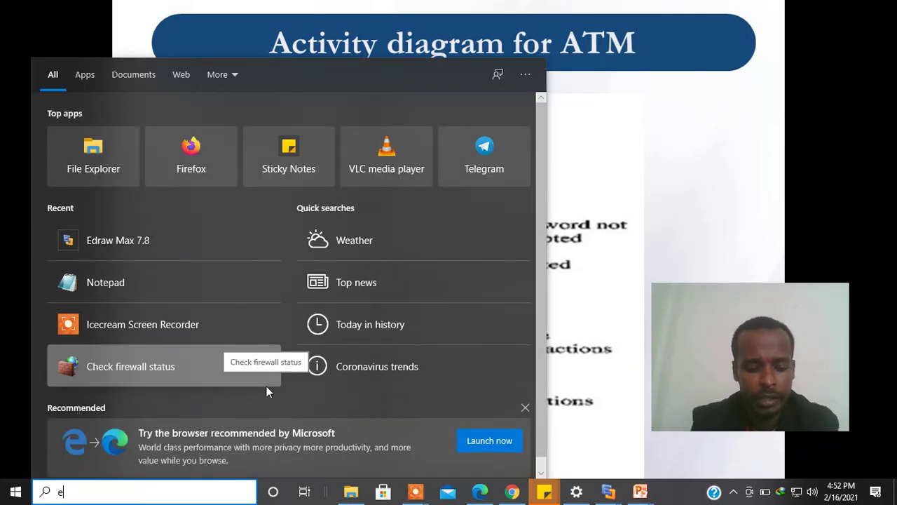
{"action": "type", "text": "draw"}
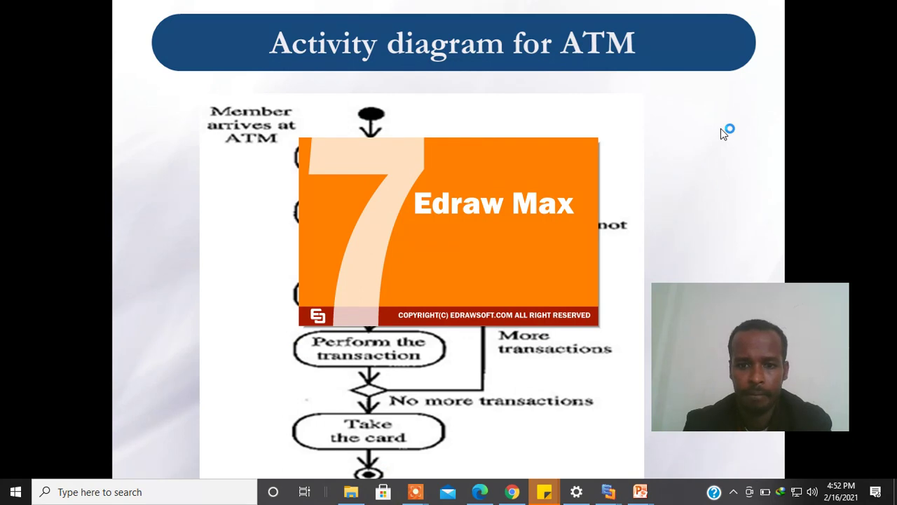
End the PowerPoint slide show and switch to the newly started Edraw Max window with the template gallery.
{"action": "left_click", "coordinate": [655, 159]}
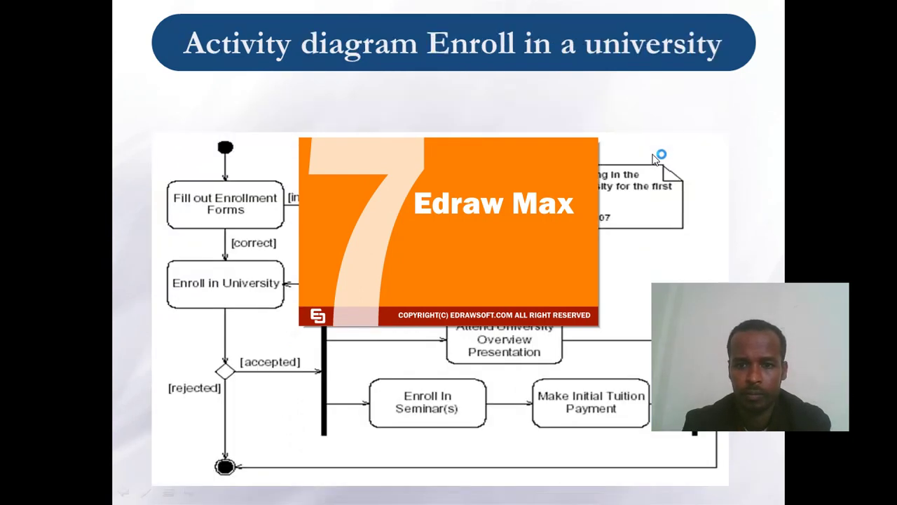
{"action": "key", "text": "Escape"}
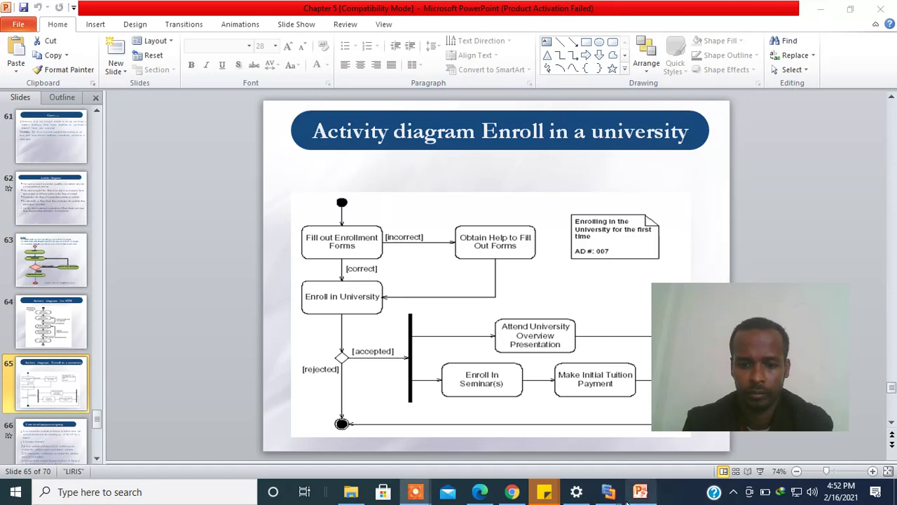
{"action": "mouse_move", "coordinate": [609, 492]}
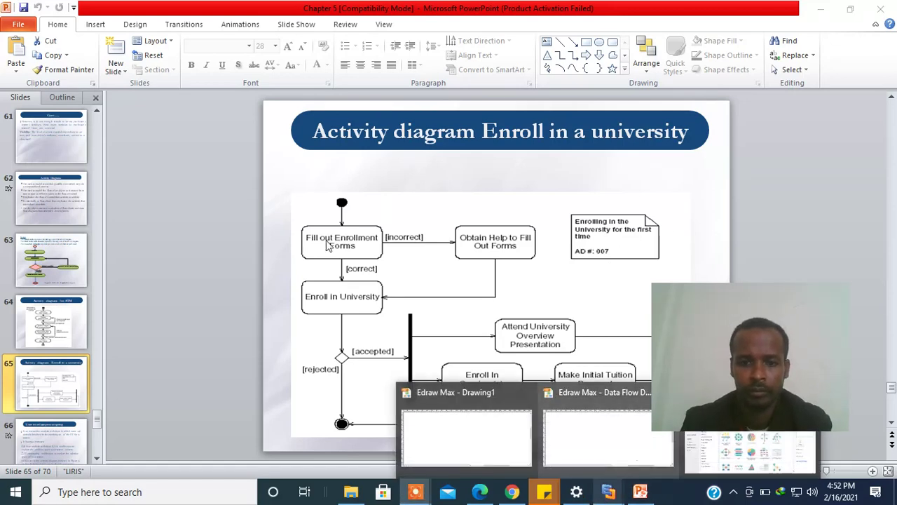
{"action": "left_click", "coordinate": [736, 463]}
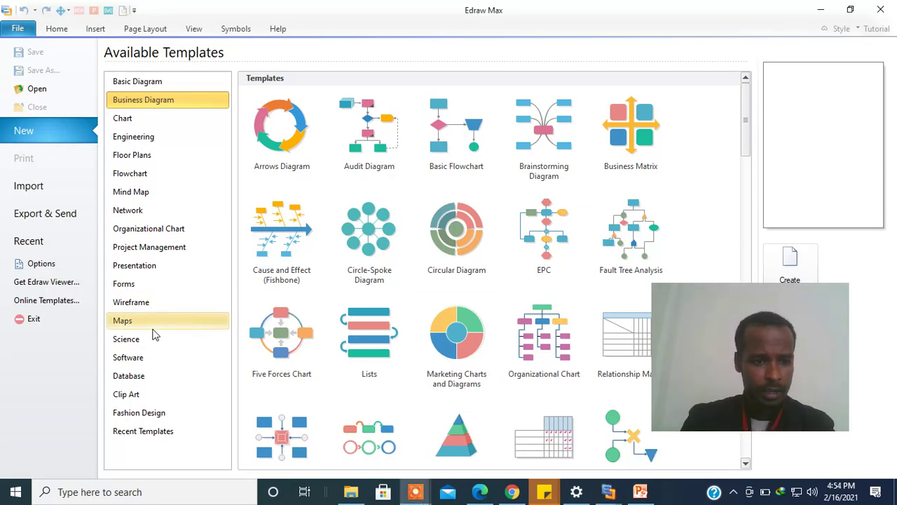
Browse the Software category's templates and examples, and create a new blank drawing.
{"action": "left_click", "coordinate": [133, 363]}
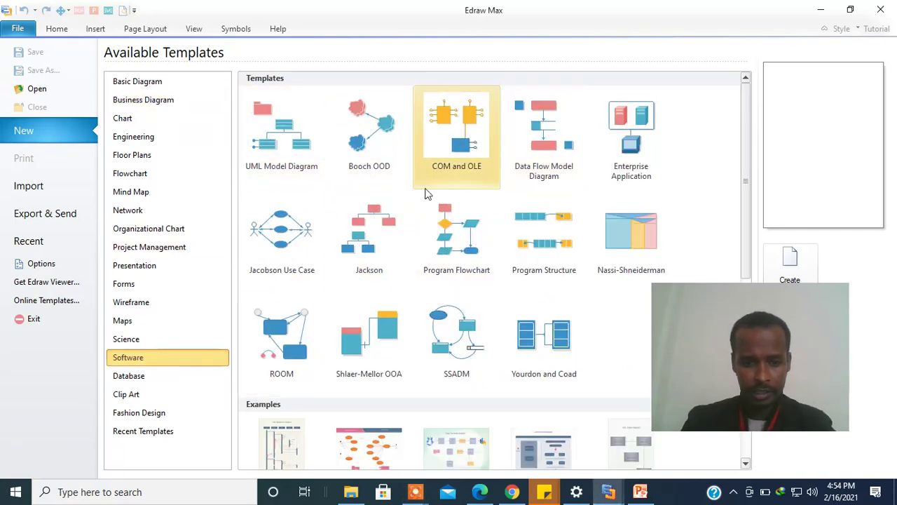
{"action": "scroll", "coordinate": [397, 280], "scroll_direction": "down", "scroll_amount": 3}
{"action": "scroll", "coordinate": [398, 284], "scroll_direction": "up", "scroll_amount": 2}
{"action": "scroll", "coordinate": [399, 284], "scroll_direction": "down", "scroll_amount": 4}
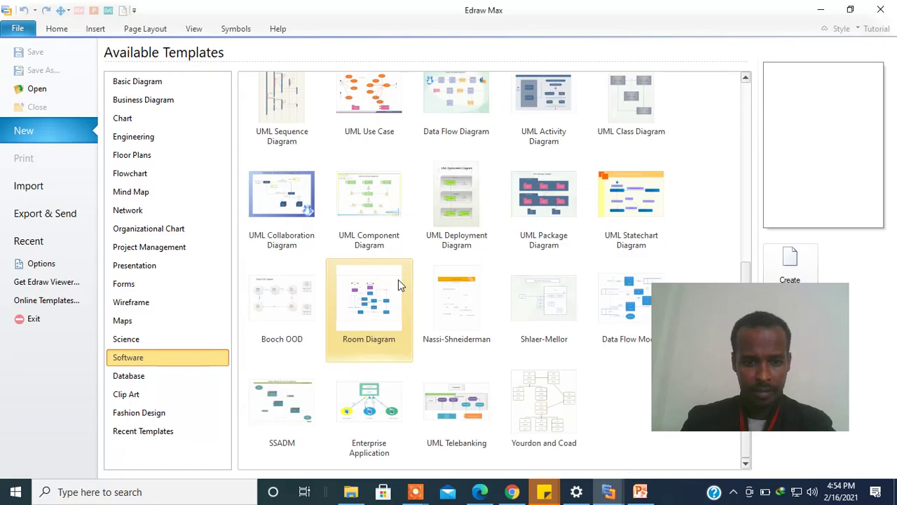
{"action": "scroll", "coordinate": [482, 321], "scroll_direction": "up", "scroll_amount": 5}
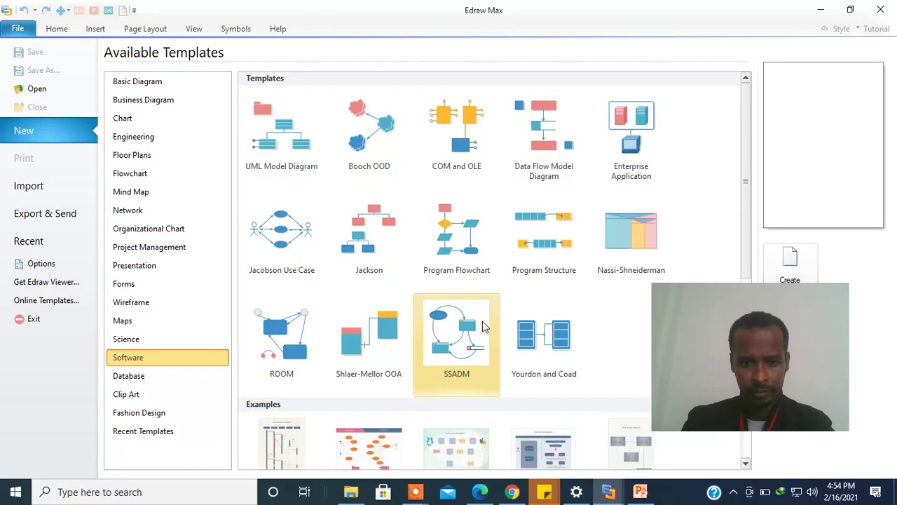
{"action": "scroll", "coordinate": [496, 309], "scroll_direction": "down", "scroll_amount": 5}
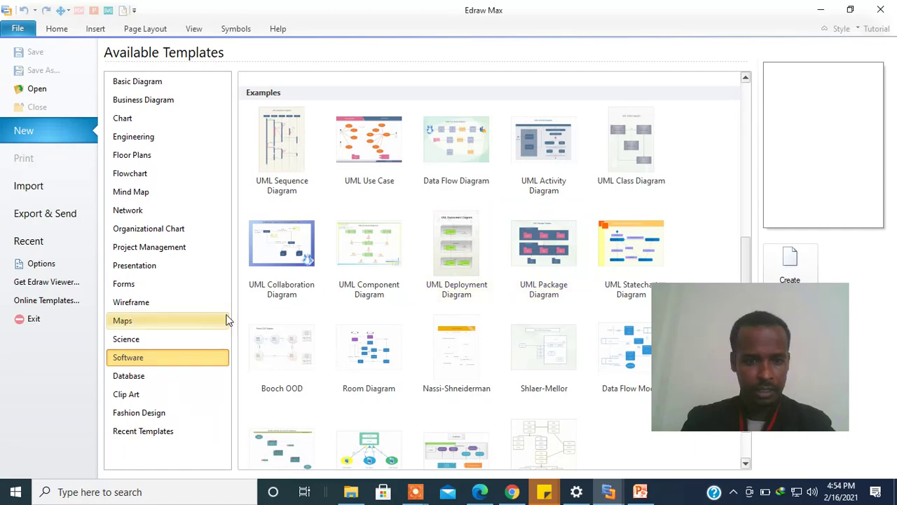
{"action": "left_click", "coordinate": [789, 265]}
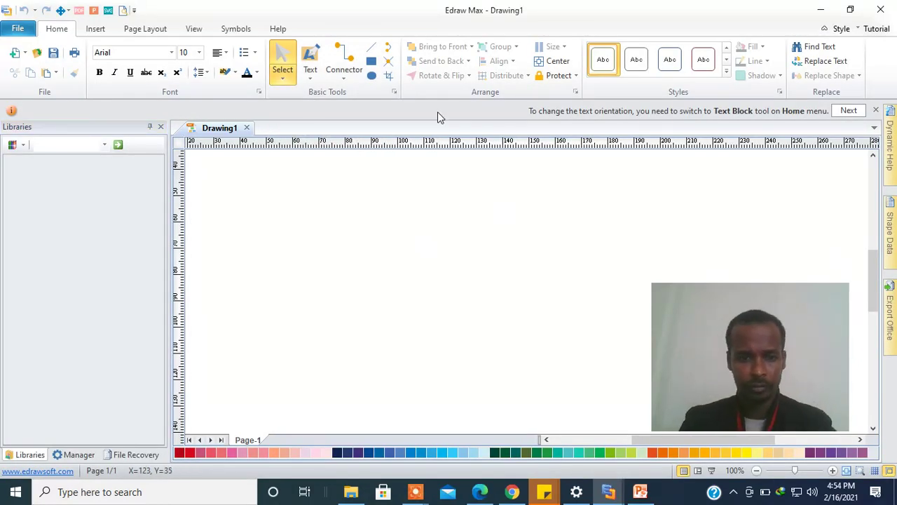
Load the UML Activity Diagram shape library from the Software drawing types.
{"action": "left_click", "coordinate": [26, 53]}
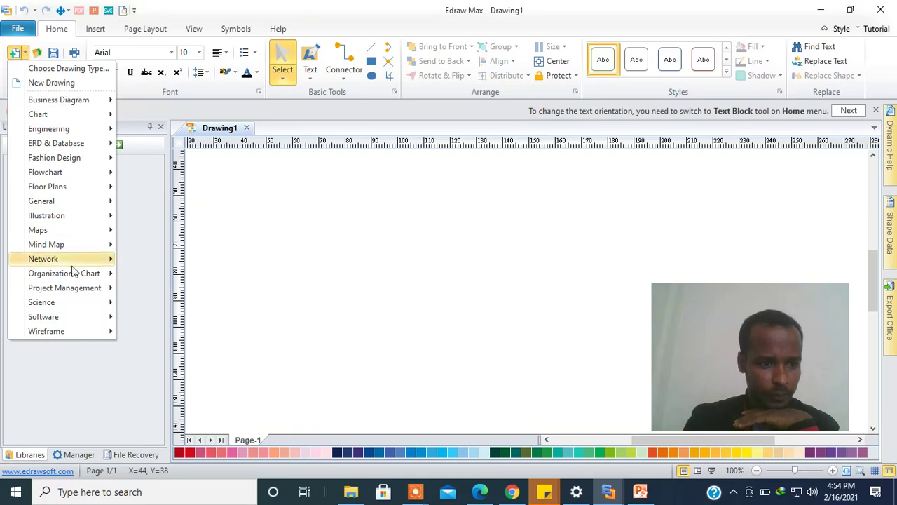
{"action": "mouse_move", "coordinate": [73, 320]}
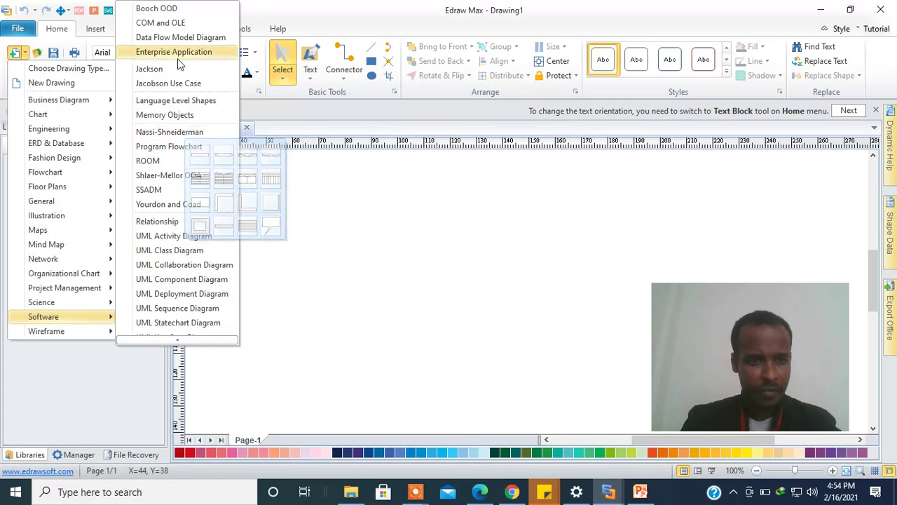
{"action": "left_click", "coordinate": [179, 235]}
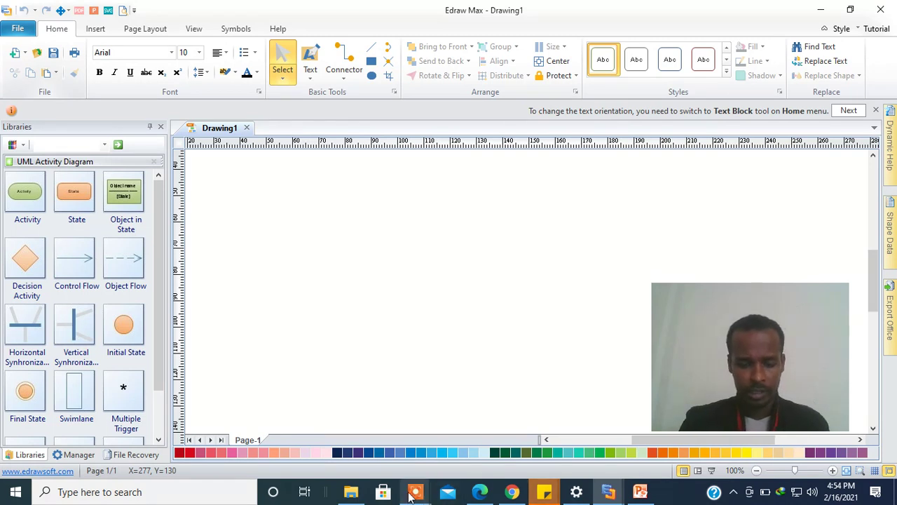
Bring up the screen recorder's control bar and turn off the webcam overlay.
{"action": "mouse_move", "coordinate": [413, 496]}
{"action": "left_click", "coordinate": [437, 436]}
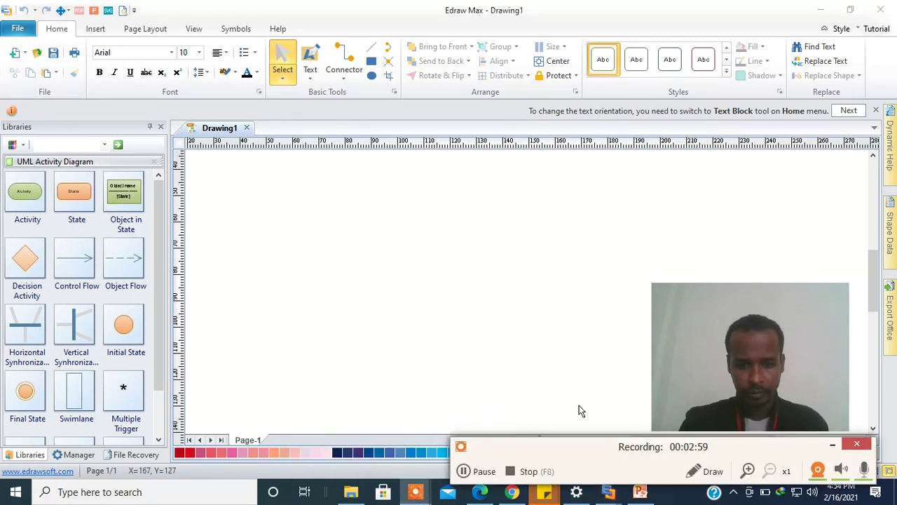
{"action": "left_click", "coordinate": [818, 470]}
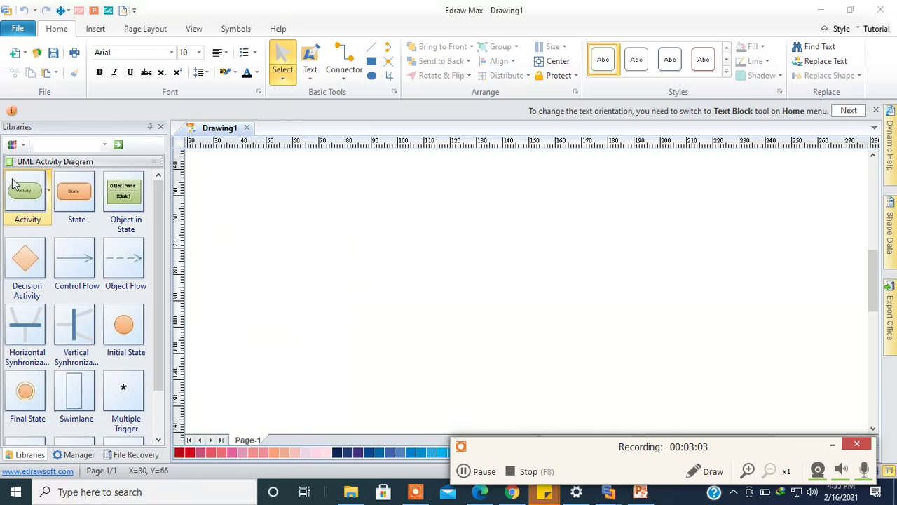
Place four Activity shapes on the page, arranged one below another in a vertical column.
{"action": "left_click_drag", "start_coordinate": [19, 201], "coordinate": [434, 202]}
{"action": "left_click_drag", "start_coordinate": [19, 196], "coordinate": [515, 203]}
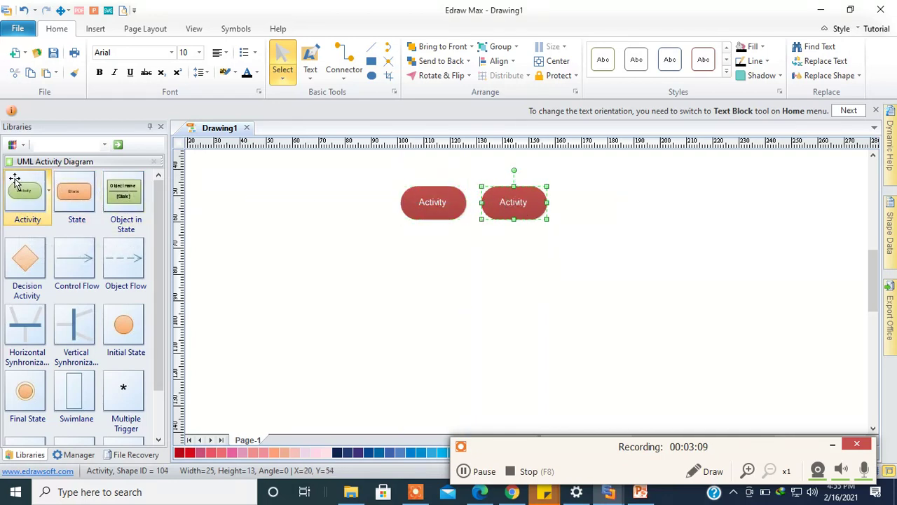
{"action": "left_click_drag", "start_coordinate": [143, 219], "coordinate": [428, 266]}
{"action": "left_click_drag", "start_coordinate": [506, 204], "coordinate": [420, 325]}
{"action": "left_click_drag", "start_coordinate": [28, 190], "coordinate": [426, 392]}
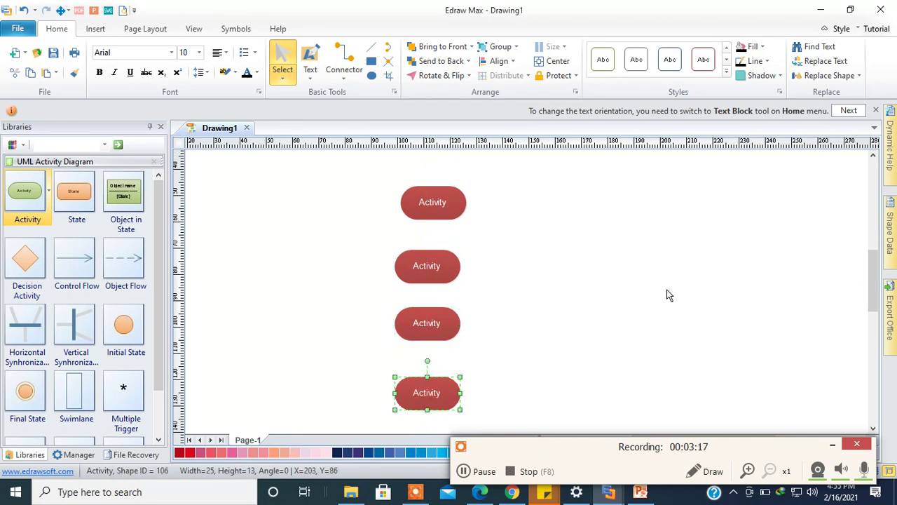
Select all four Activity shapes and stretch them taller together, to an overall selection height of about 118.
{"action": "scroll", "coordinate": [659, 305], "scroll_direction": "down", "scroll_amount": 2}
{"action": "scroll", "coordinate": [653, 311], "scroll_direction": "up", "scroll_amount": 5}
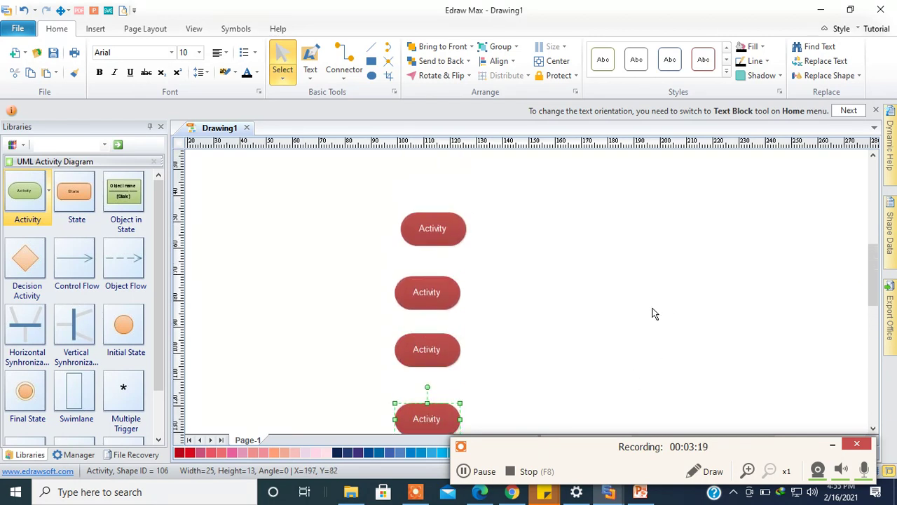
{"action": "scroll", "coordinate": [355, 270], "scroll_direction": "down", "scroll_amount": 3}
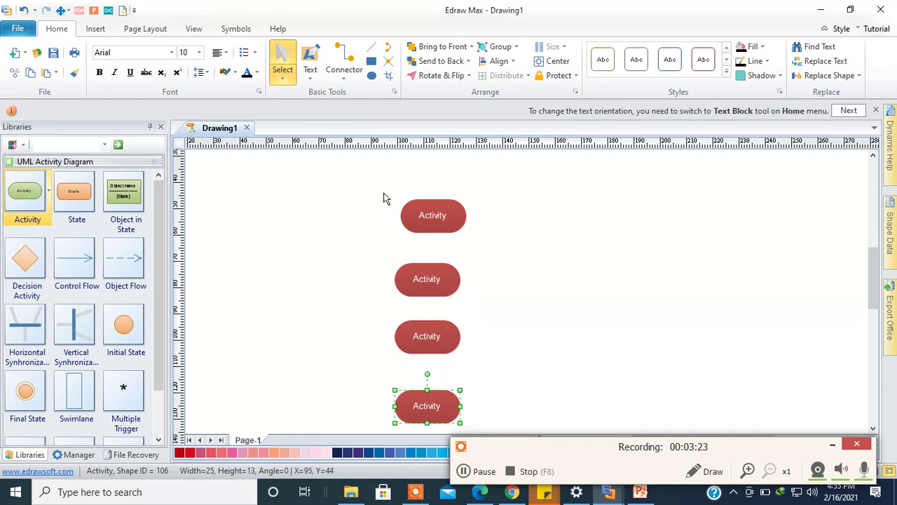
{"action": "left_click_drag", "start_coordinate": [383, 177], "coordinate": [557, 444]}
{"action": "scroll", "coordinate": [530, 290], "scroll_direction": "down", "scroll_amount": 2}
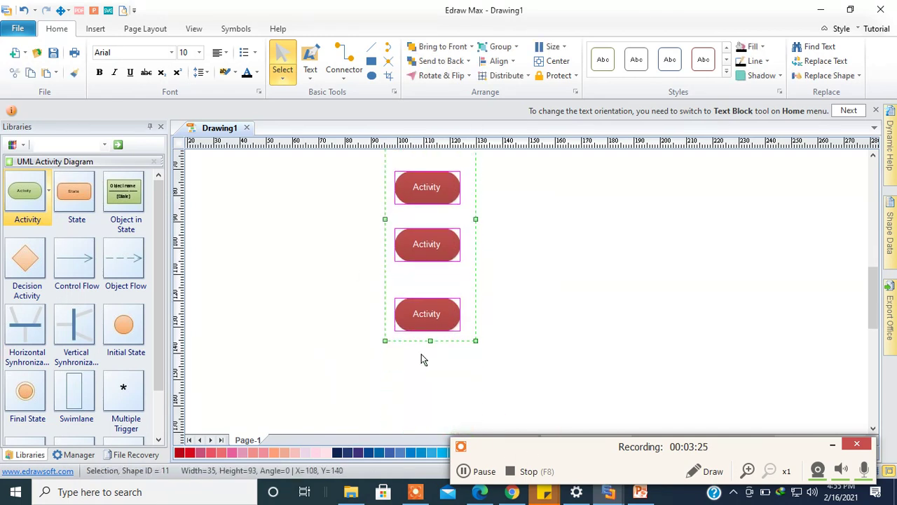
{"action": "left_click_drag", "start_coordinate": [429, 339], "coordinate": [425, 398]}
{"action": "left_click", "coordinate": [539, 292]}
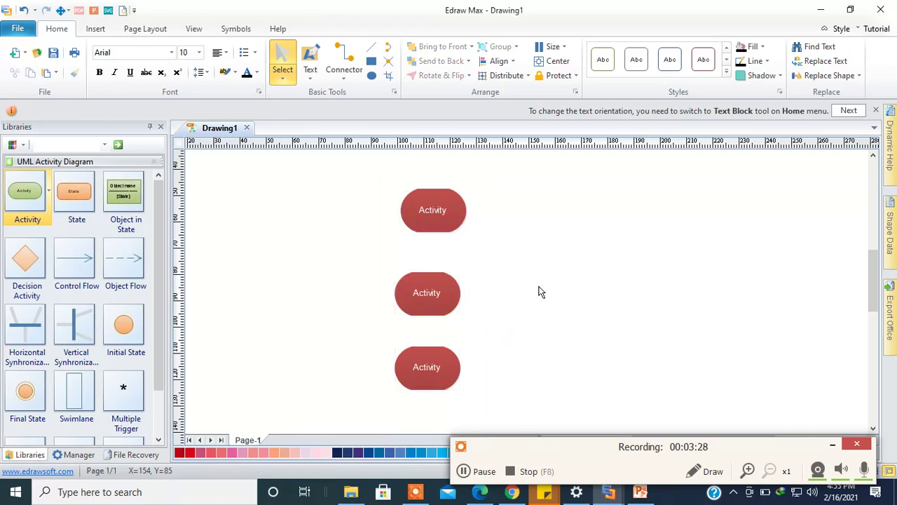
Select all four Activity shapes again and widen them together, to an overall selection width of about 84.
{"action": "left_click", "coordinate": [436, 293]}
{"action": "left_click", "coordinate": [536, 190]}
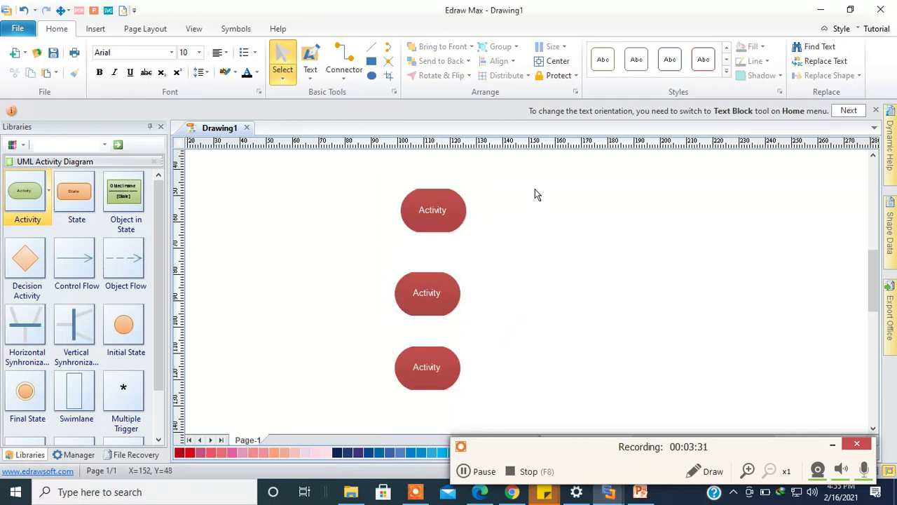
{"action": "left_click_drag", "start_coordinate": [526, 171], "coordinate": [331, 449]}
{"action": "scroll", "coordinate": [520, 283], "scroll_direction": "down", "scroll_amount": 2}
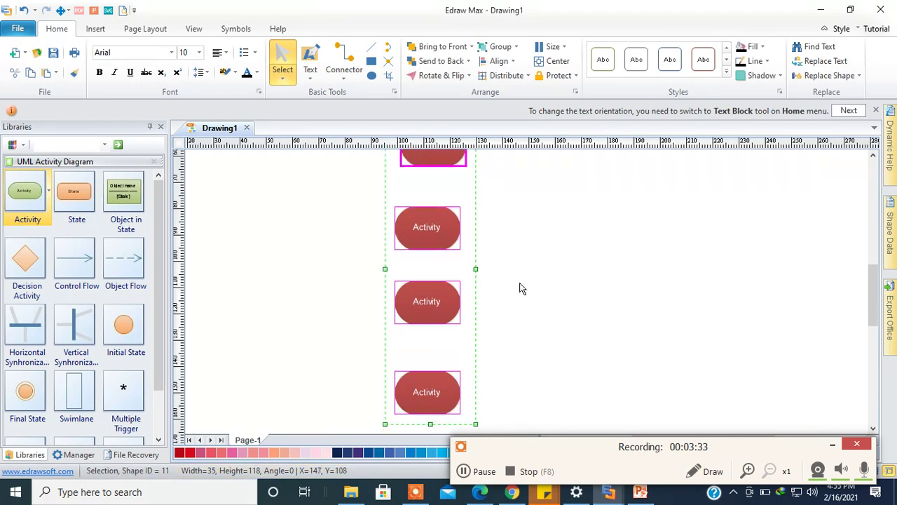
{"action": "left_click_drag", "start_coordinate": [474, 268], "coordinate": [605, 266]}
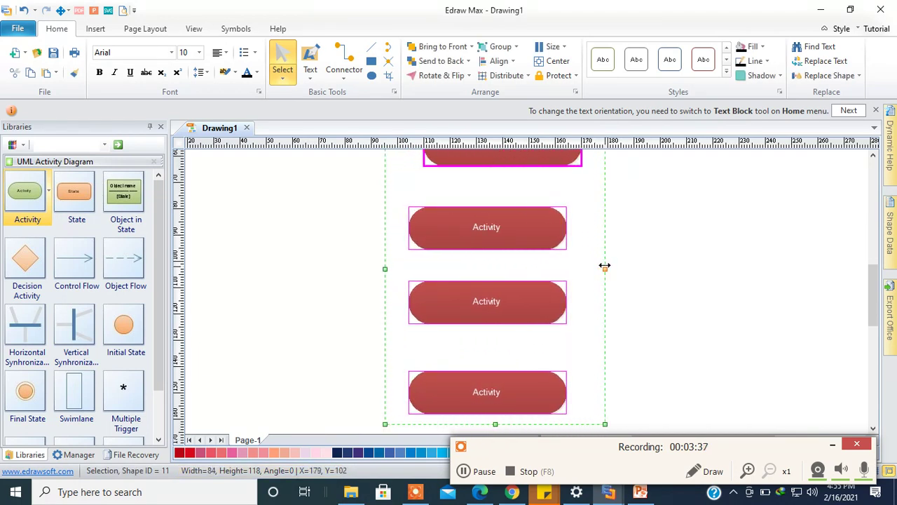
{"action": "left_click", "coordinate": [676, 284]}
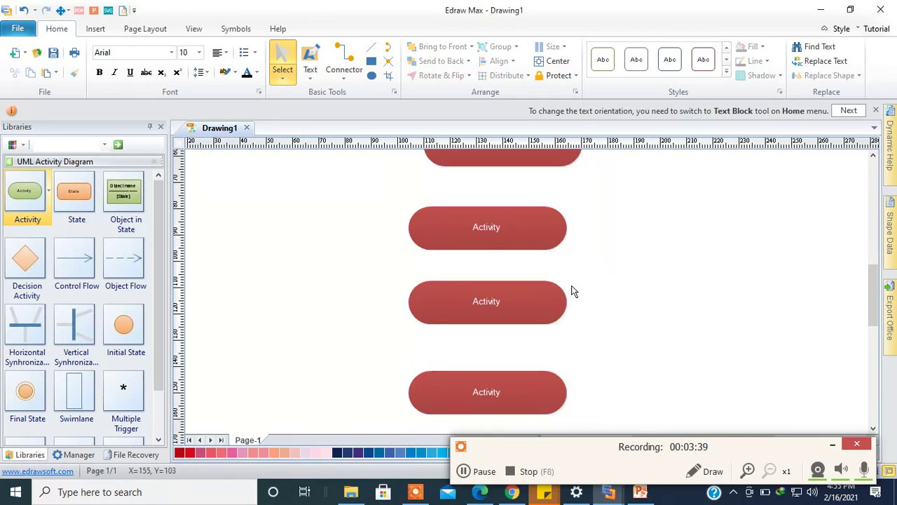
Place an Initial State circle centred above the topmost Activity shape.
{"action": "scroll", "coordinate": [576, 295], "scroll_direction": "up", "scroll_amount": 3}
{"action": "scroll", "coordinate": [576, 293], "scroll_direction": "down", "scroll_amount": 2}
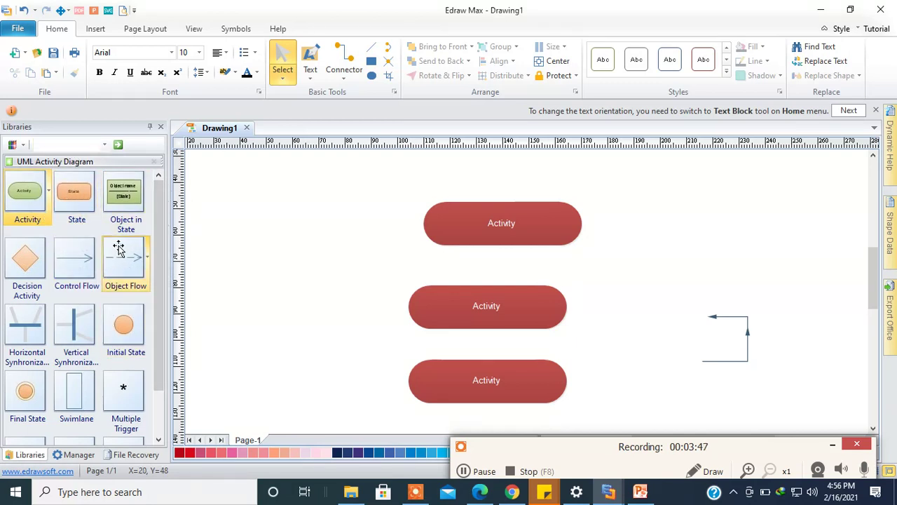
{"action": "left_click_drag", "start_coordinate": [126, 325], "coordinate": [523, 211]}
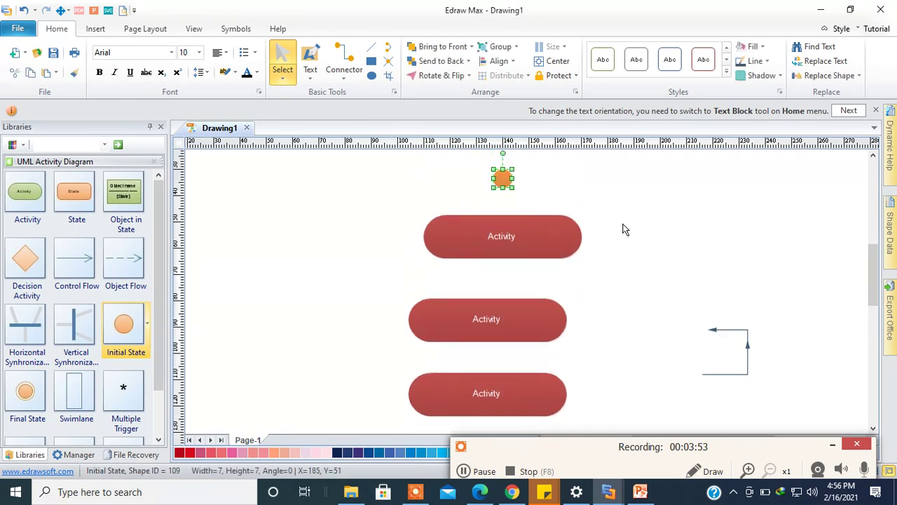
{"action": "left_click", "coordinate": [633, 227]}
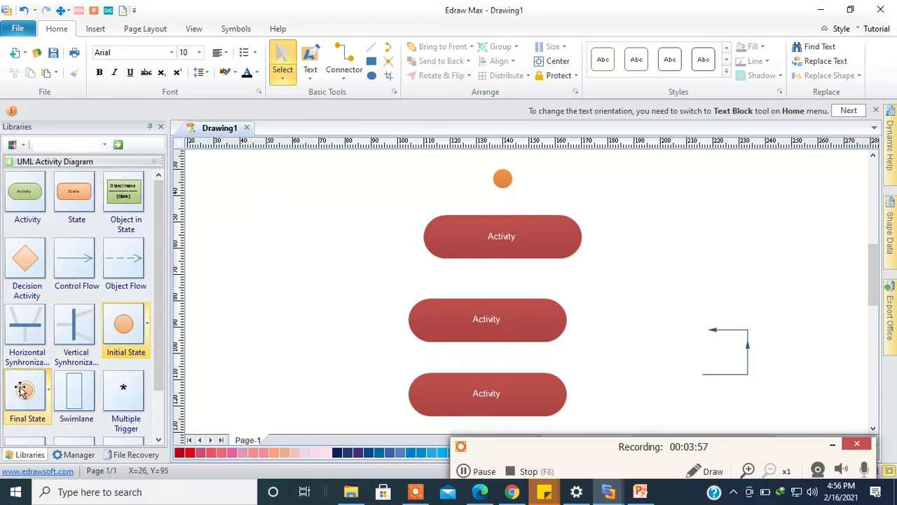
{"action": "left_click_drag", "start_coordinate": [30, 398], "coordinate": [551, 187]}
{"action": "left_click", "coordinate": [501, 182]}
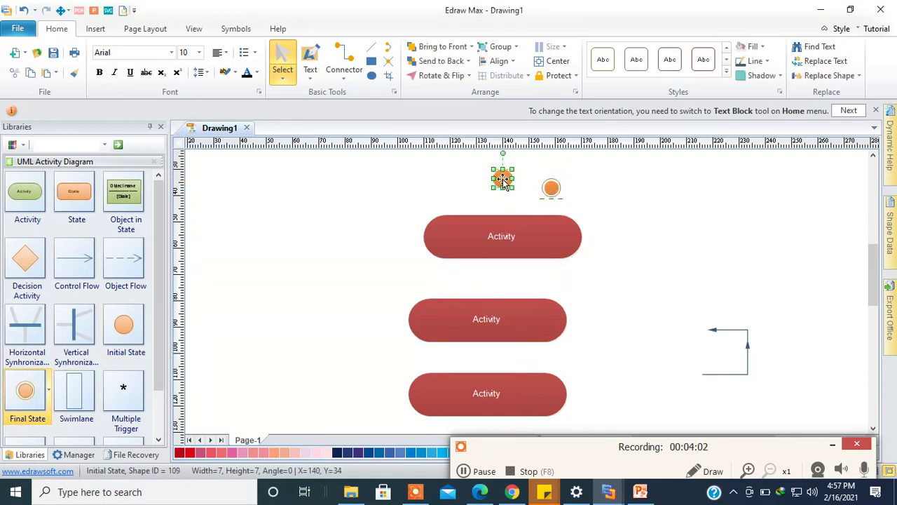
{"action": "left_click", "coordinate": [552, 186]}
{"action": "key", "text": "Delete"}
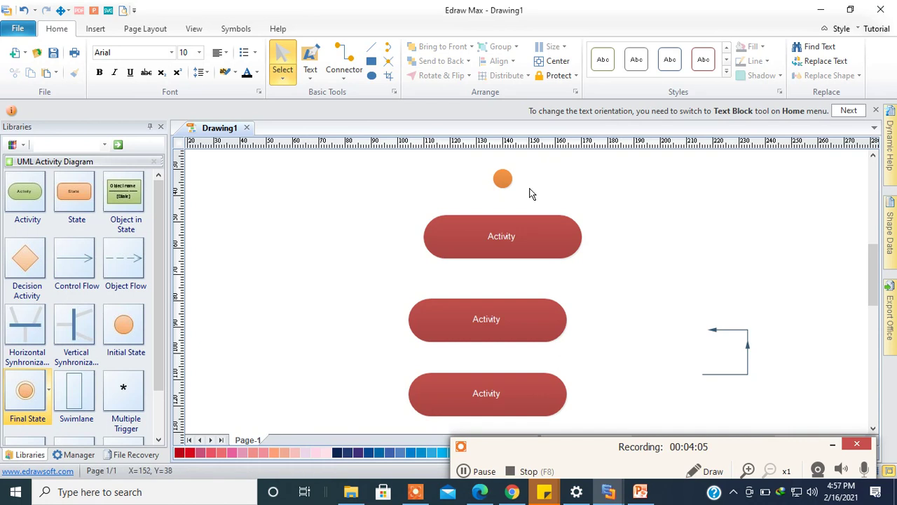
Add a bold text label reading "Member arrives at ATM" beside the Initial State circle, in a box about 47 wide and 19 high.
{"action": "scroll", "coordinate": [357, 321], "scroll_direction": "down", "scroll_amount": 2}
{"action": "scroll", "coordinate": [390, 278], "scroll_direction": "up", "scroll_amount": 3}
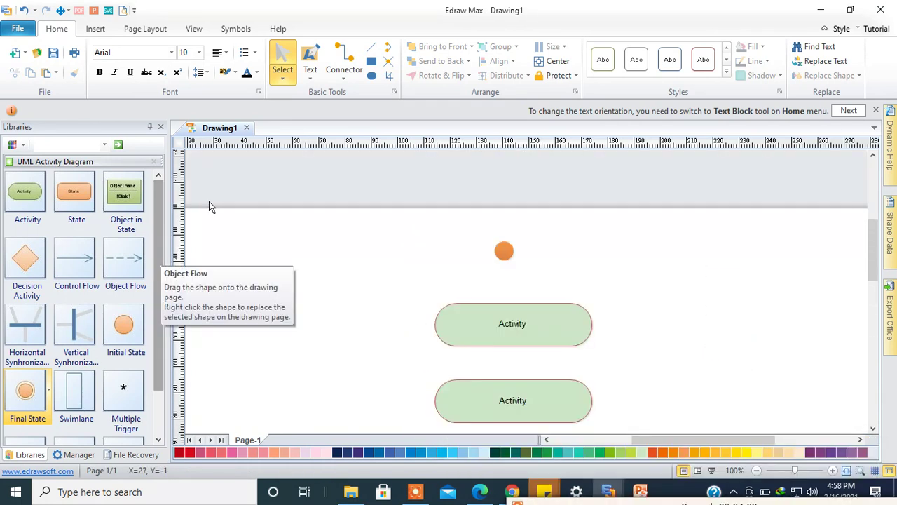
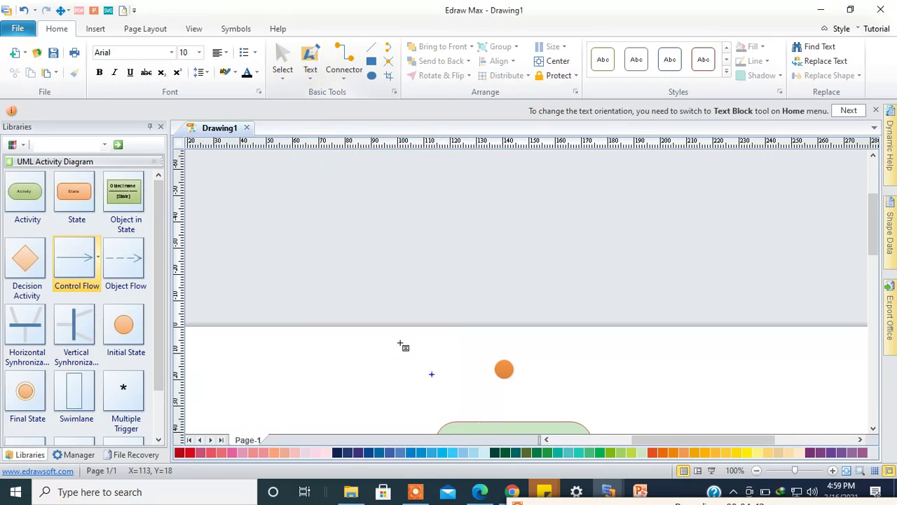
{"action": "scroll", "coordinate": [392, 322], "scroll_direction": "down", "scroll_amount": 1}
{"action": "left_click_drag", "start_coordinate": [348, 296], "coordinate": [472, 345]}
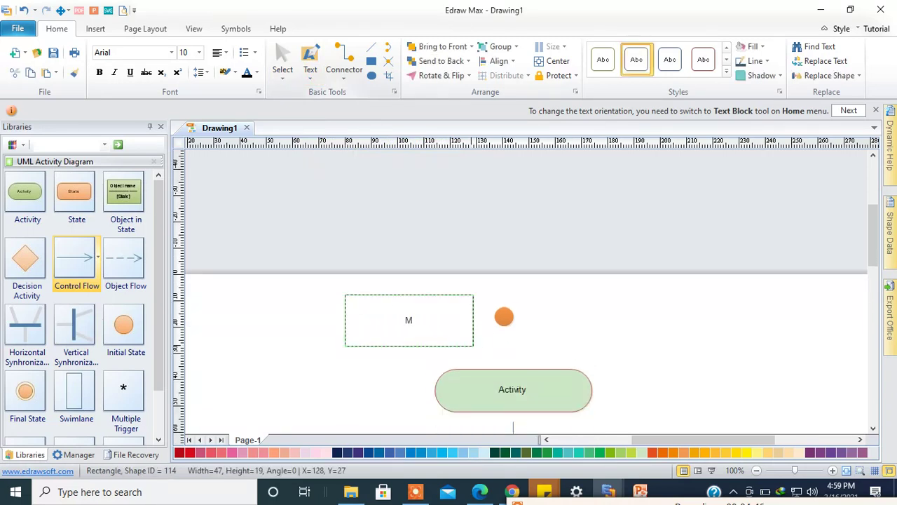
{"action": "type", "text": "Member arrives at ATM"}
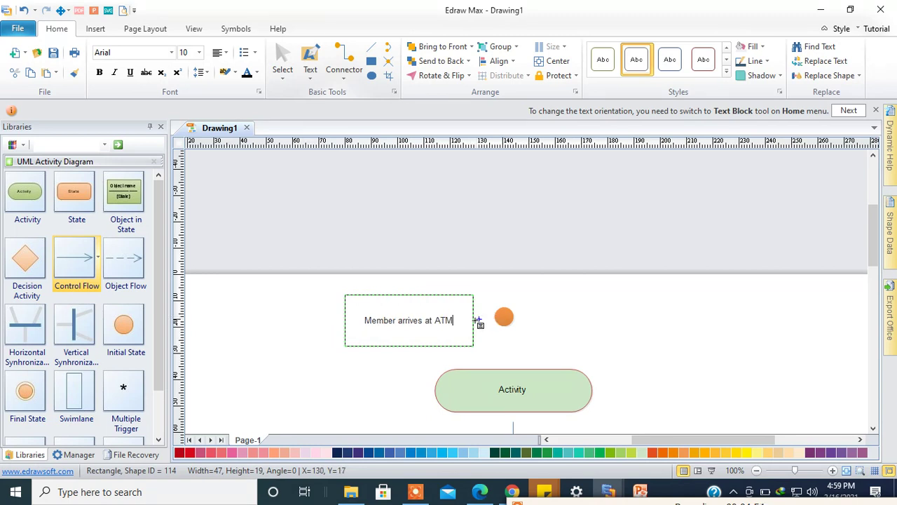
{"action": "left_click_drag", "start_coordinate": [468, 321], "coordinate": [364, 324]}
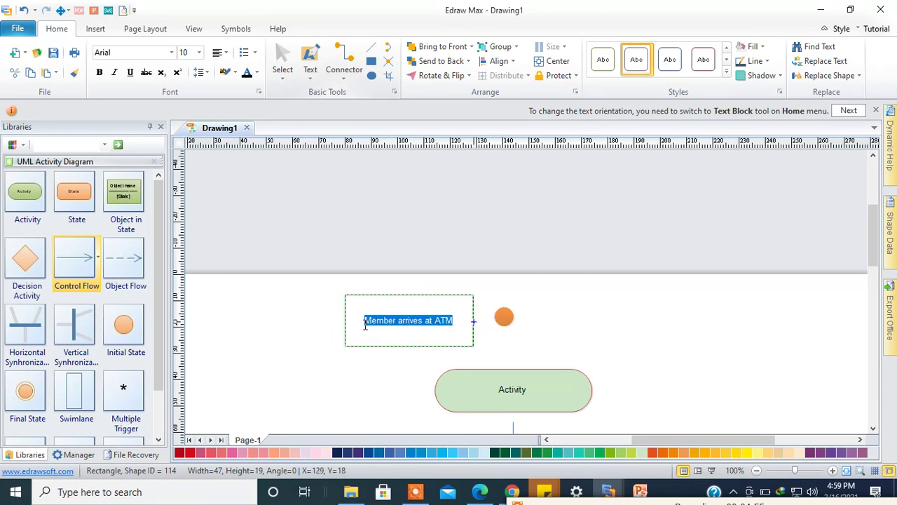
{"action": "left_click", "coordinate": [99, 72]}
{"action": "left_click", "coordinate": [669, 337]}
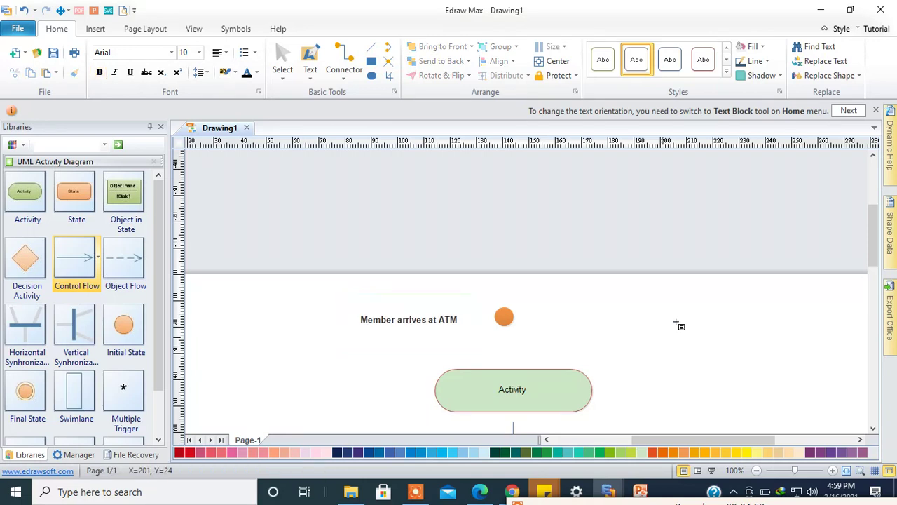
Duplicate the Control Flow arrow between the upper two Activity shapes and run the copy from the Initial State circle down toward the topmost Activity.
{"action": "scroll", "coordinate": [485, 316], "scroll_direction": "down", "scroll_amount": 1}
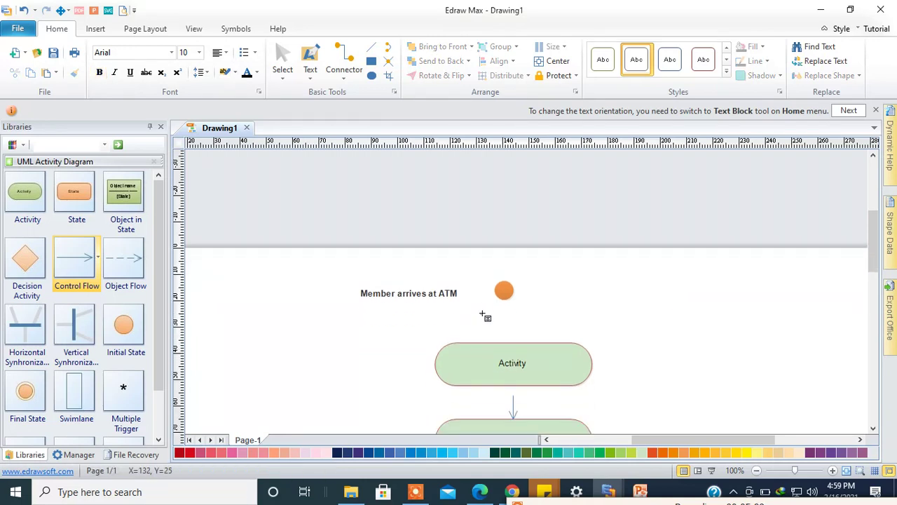
{"action": "scroll", "coordinate": [483, 316], "scroll_direction": "down", "scroll_amount": 2}
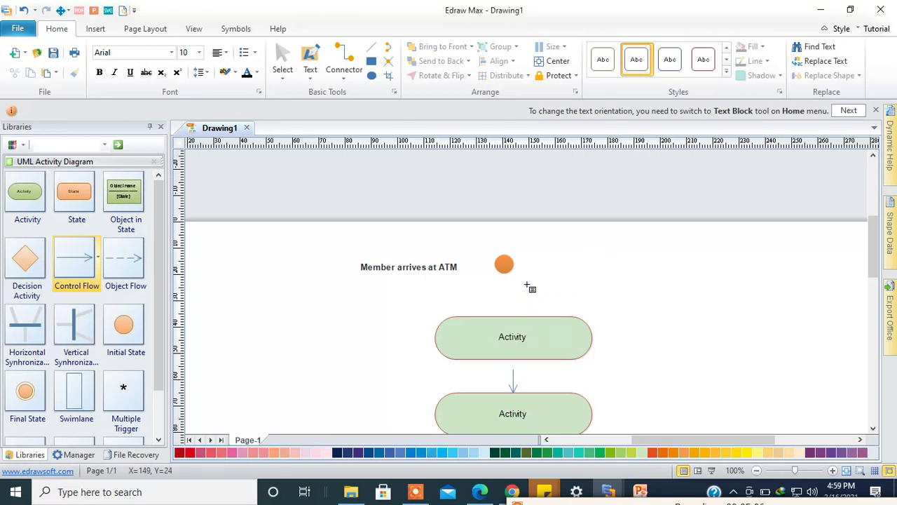
{"action": "left_click", "coordinate": [283, 61]}
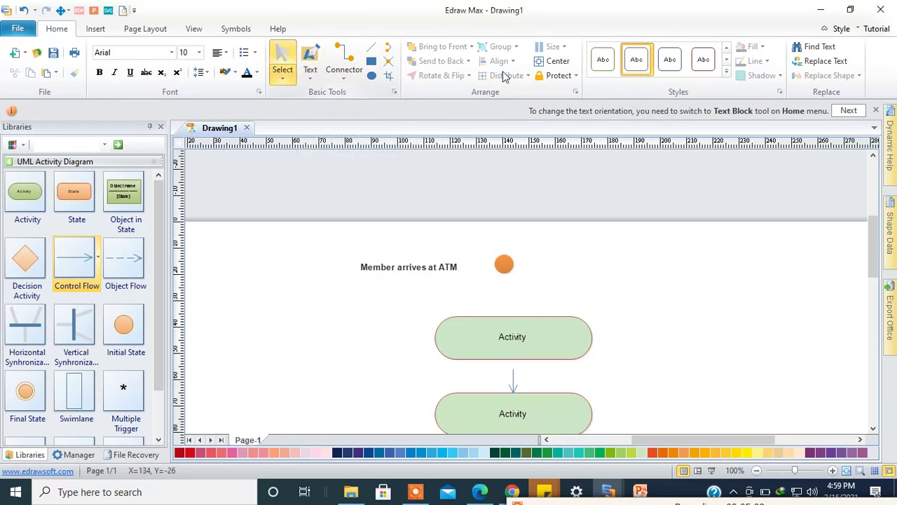
{"action": "scroll", "coordinate": [538, 288], "scroll_direction": "down", "scroll_amount": 1}
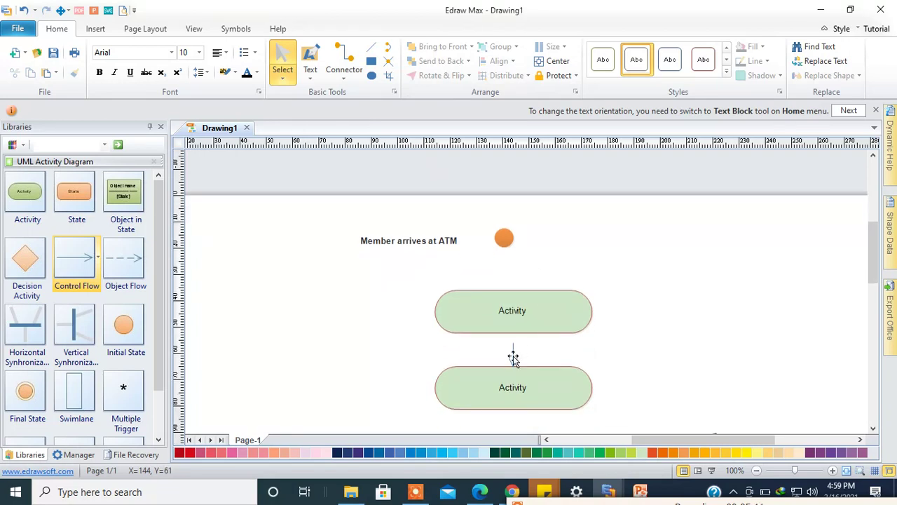
{"action": "left_click", "coordinate": [514, 355]}
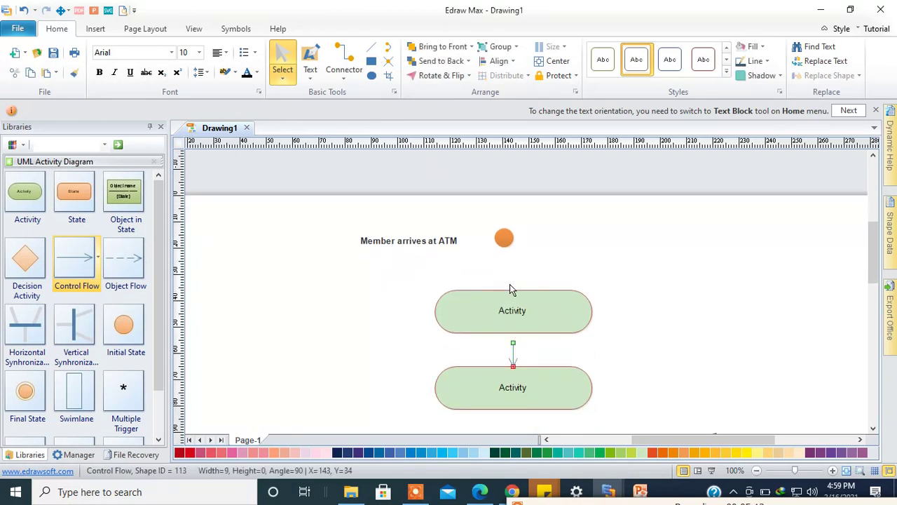
{"action": "key", "text": "ctrl+d"}
{"action": "left_click_drag", "start_coordinate": [518, 323], "coordinate": [504, 245]}
{"action": "left_click", "coordinate": [597, 261]}
Change the text of the topmost Activity shape to "Insert the card".
{"action": "scroll", "coordinate": [575, 256], "scroll_direction": "down", "scroll_amount": 2}
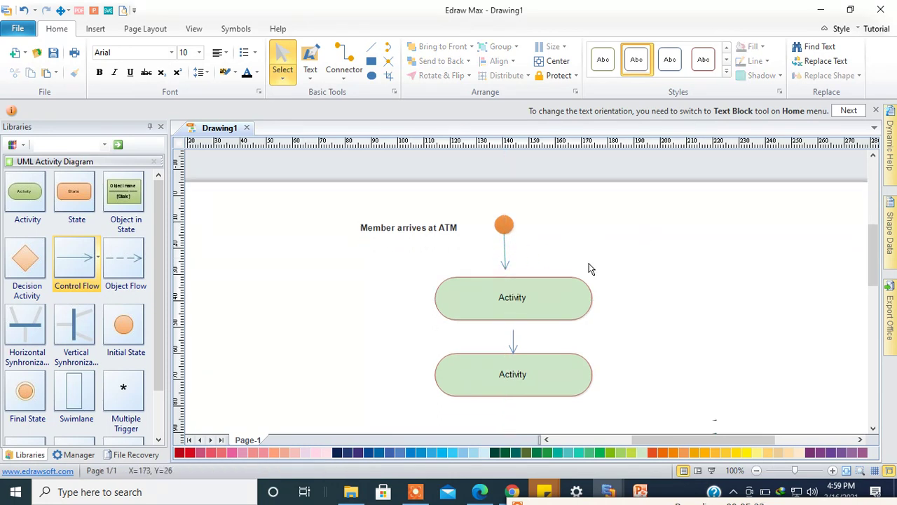
{"action": "scroll", "coordinate": [517, 284], "scroll_direction": "down", "scroll_amount": 3}
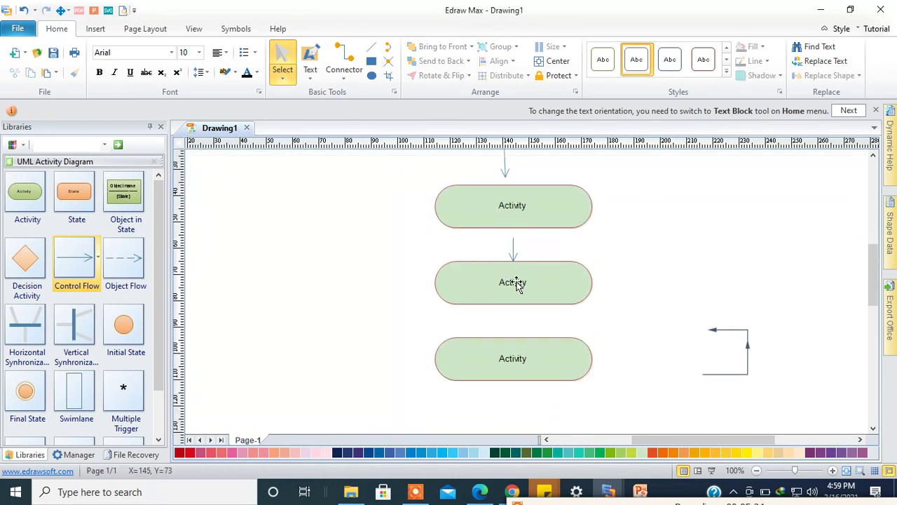
{"action": "scroll", "coordinate": [525, 207], "scroll_direction": "down", "scroll_amount": 1}
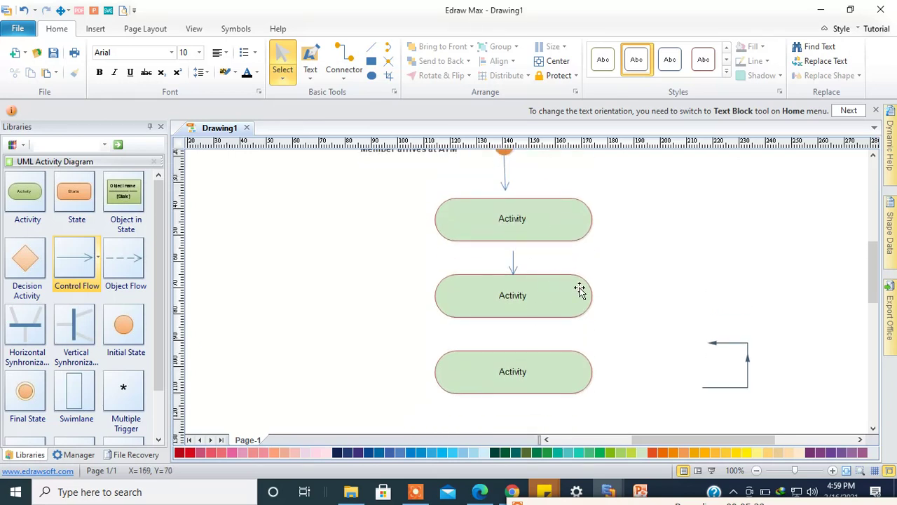
{"action": "double_click", "coordinate": [533, 216]}
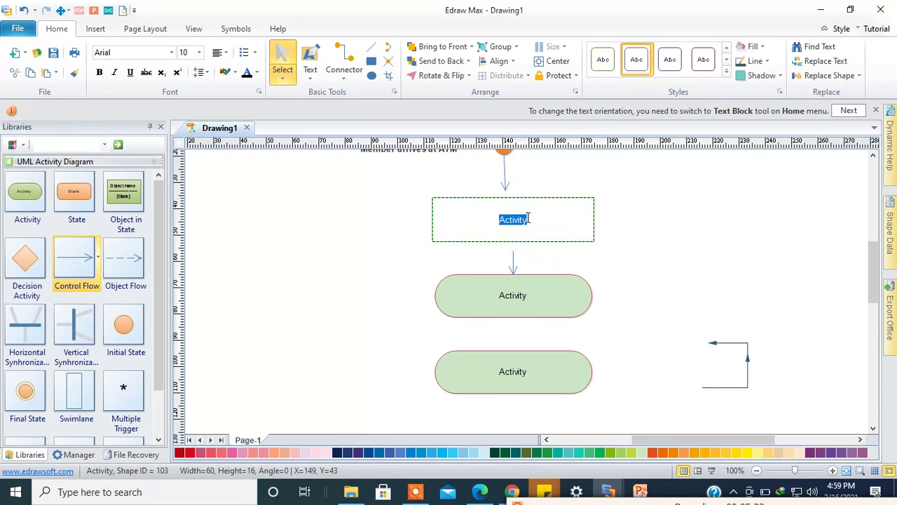
{"action": "key", "text": "BackSpace"}
{"action": "type", "text": "Insert the card"}
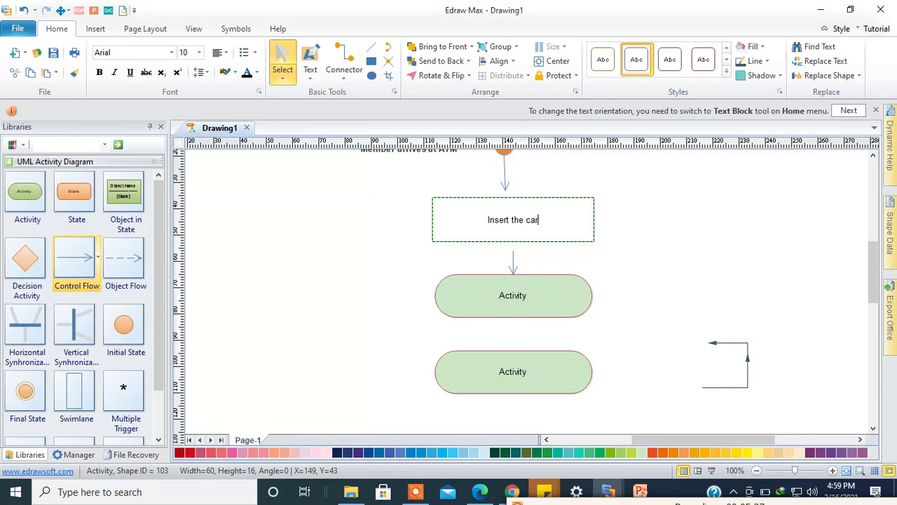
Change the text of the second Activity shape to "Enter Password".
{"action": "left_click", "coordinate": [521, 295]}
{"action": "double_click", "coordinate": [520, 295]}
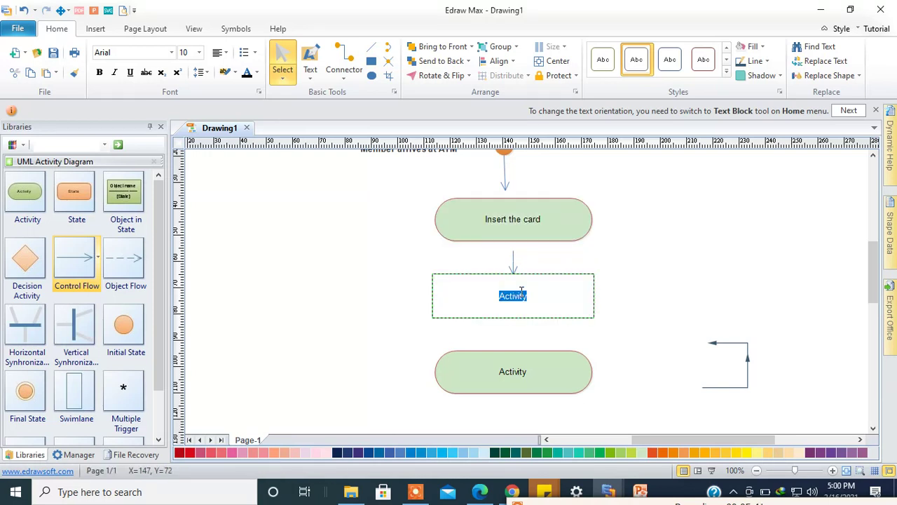
{"action": "type", "text": "Enter Password"}
{"action": "key", "text": "Escape"}
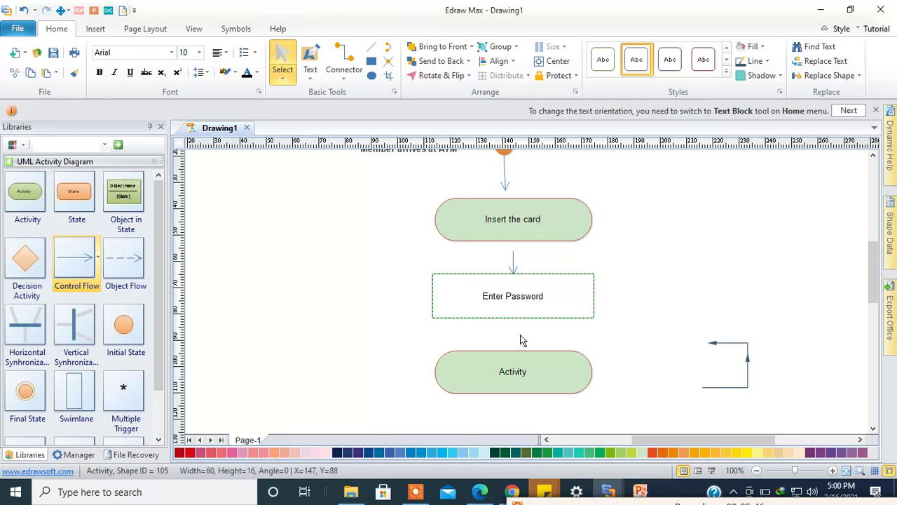
{"action": "left_click", "coordinate": [528, 341]}
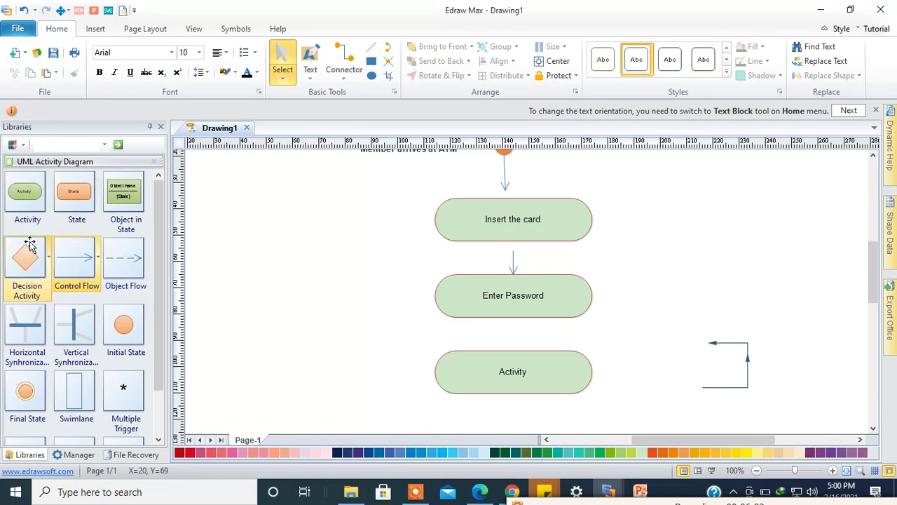
Place a Decision Activity diamond below Enter Password, moving the next Activity down for room, and resize the diamond to about 25 wide by 10 high.
{"action": "left_click_drag", "start_coordinate": [29, 262], "coordinate": [513, 316]}
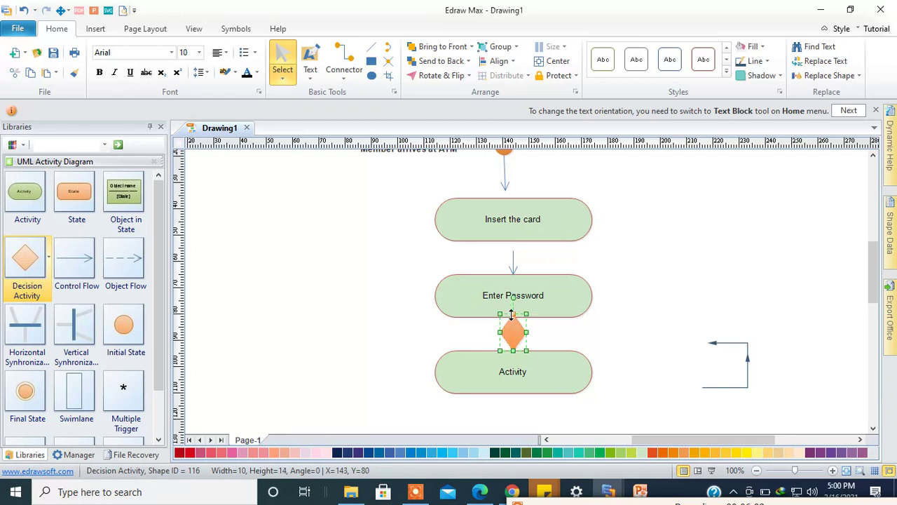
{"action": "left_click", "coordinate": [539, 375]}
{"action": "left_click_drag", "start_coordinate": [538, 361], "coordinate": [529, 390]}
{"action": "left_click", "coordinate": [516, 332]}
{"action": "left_click_drag", "start_coordinate": [516, 332], "coordinate": [517, 360]}
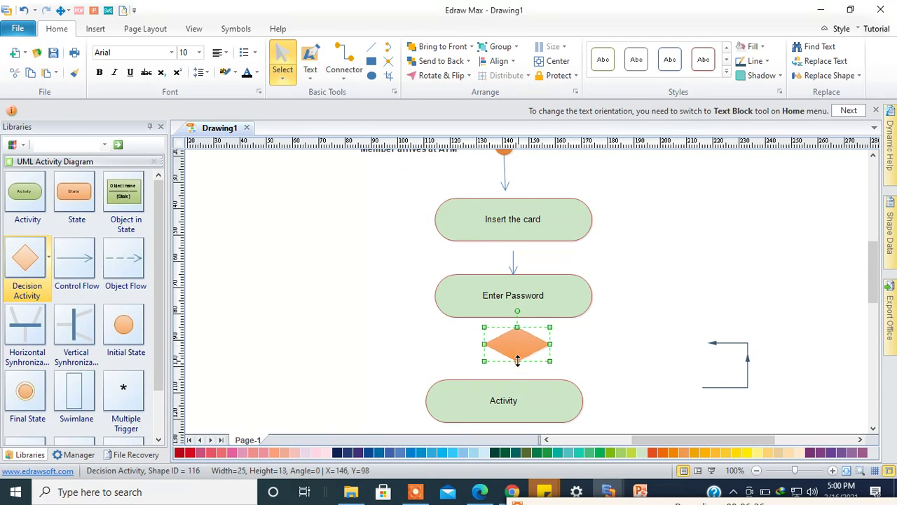
{"action": "left_click", "coordinate": [610, 337]}
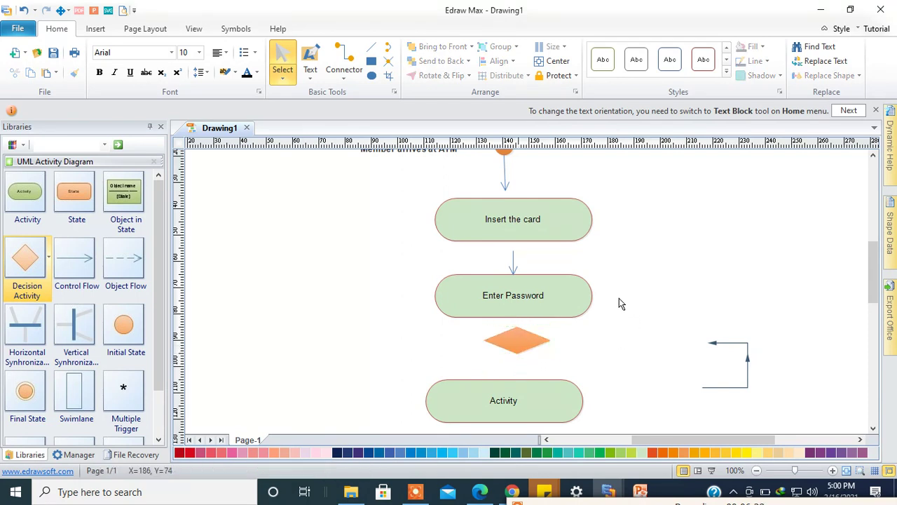
Shift the decision diamond and the Activity beneath it further down, keeping the diamond centred under Enter Password.
{"action": "scroll", "coordinate": [526, 365], "scroll_direction": "up", "scroll_amount": 1}
{"action": "scroll", "coordinate": [529, 337], "scroll_direction": "down", "scroll_amount": 3}
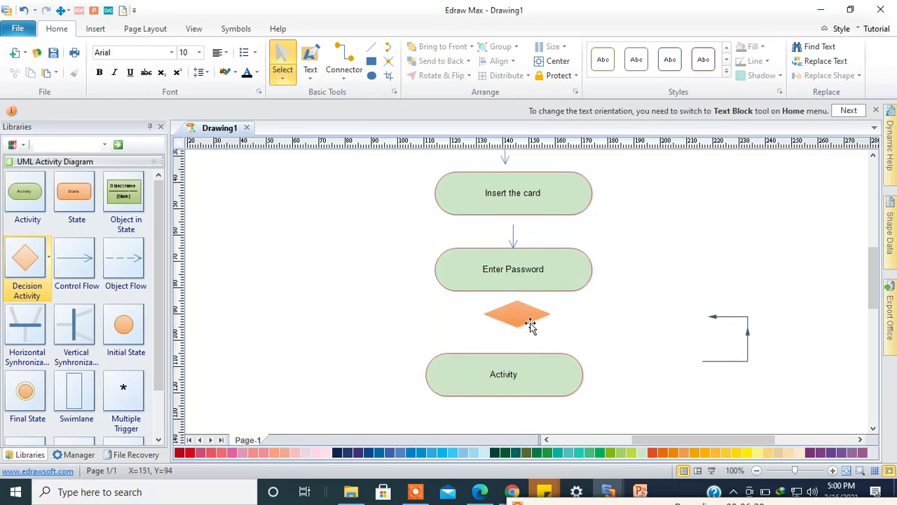
{"action": "left_click_drag", "start_coordinate": [525, 314], "coordinate": [521, 322]}
{"action": "left_click_drag", "start_coordinate": [516, 372], "coordinate": [518, 393]}
{"action": "left_click_drag", "start_coordinate": [514, 321], "coordinate": [514, 337]}
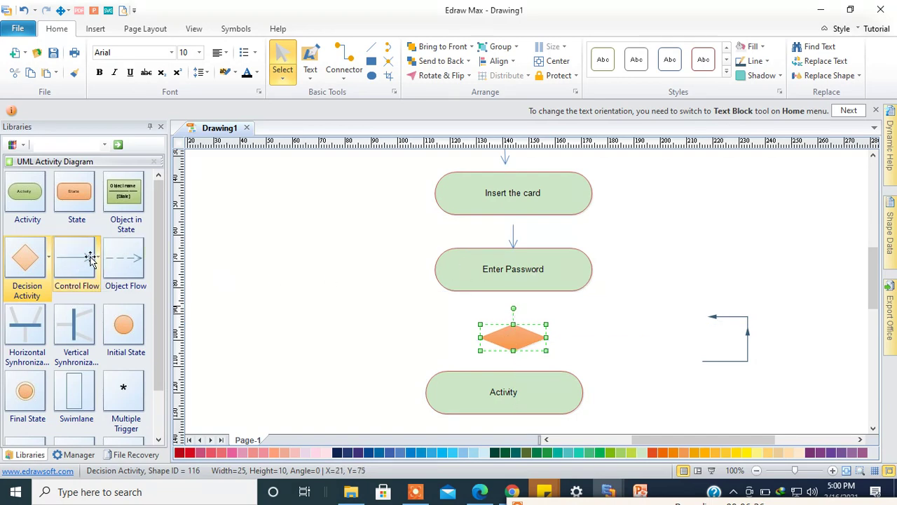
Move the Control Flow arrow from above Enter Password to its lower edge and bring the decision diamond up to meet the arrow's tip.
{"action": "left_click", "coordinate": [511, 236]}
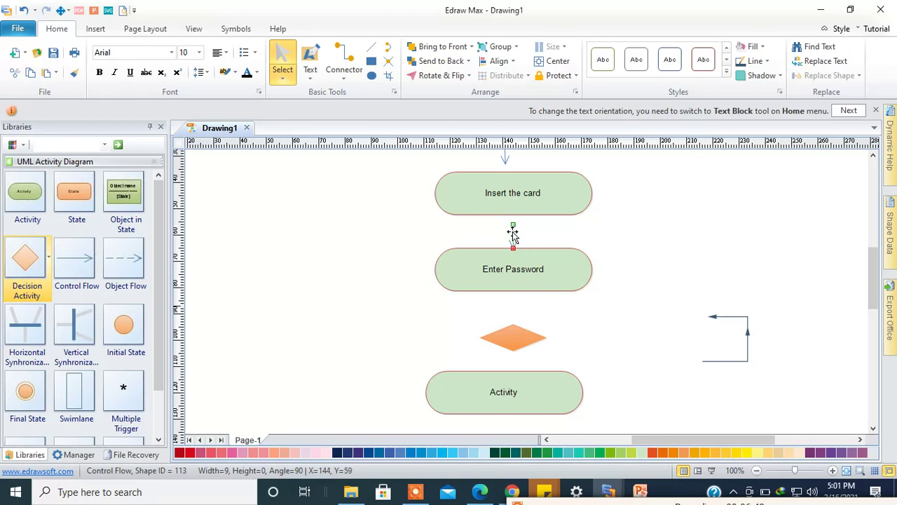
{"action": "left_click_drag", "start_coordinate": [512, 234], "coordinate": [513, 301]}
{"action": "left_click_drag", "start_coordinate": [513, 338], "coordinate": [513, 327]}
{"action": "left_click", "coordinate": [607, 332]}
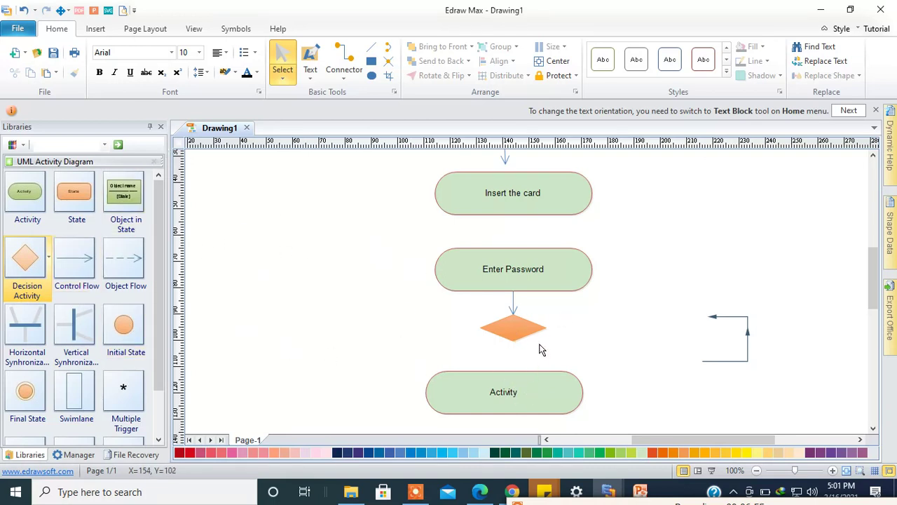
{"action": "left_click_drag", "start_coordinate": [74, 258], "coordinate": [303, 340]}
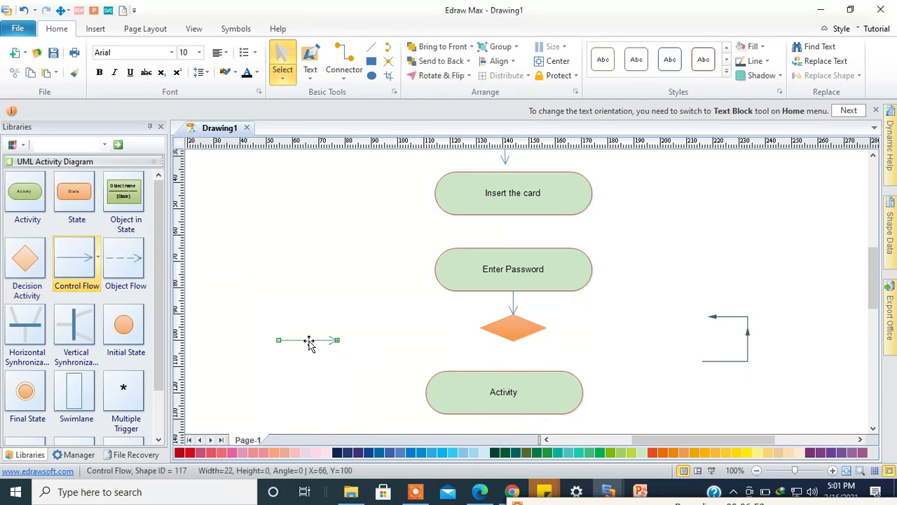
{"action": "key", "text": "Escape"}
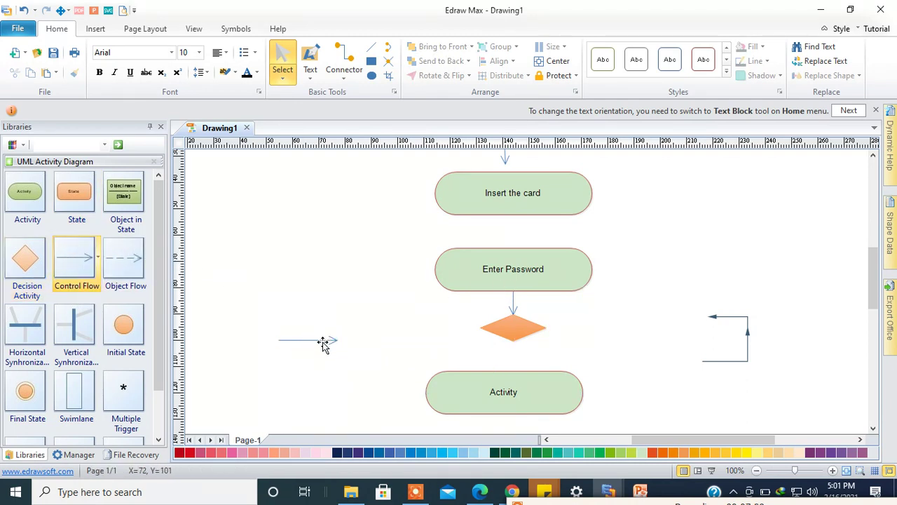
{"action": "left_click", "coordinate": [322, 342]}
{"action": "key", "text": "Delete"}
Duplicate the arrow above the decision diamond and attach the copy to the diamond's lower corner, pointing down to the next Activity.
{"action": "left_click", "coordinate": [514, 302]}
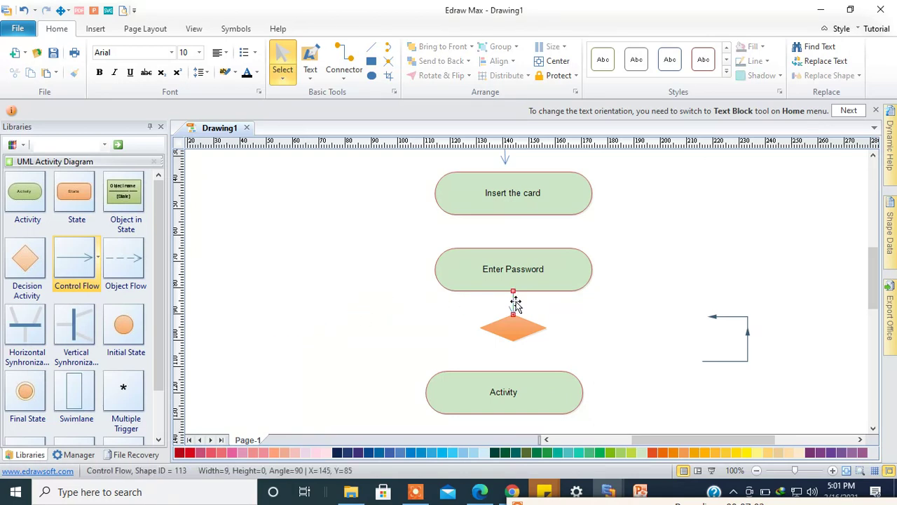
{"action": "key", "text": "ctrl+d"}
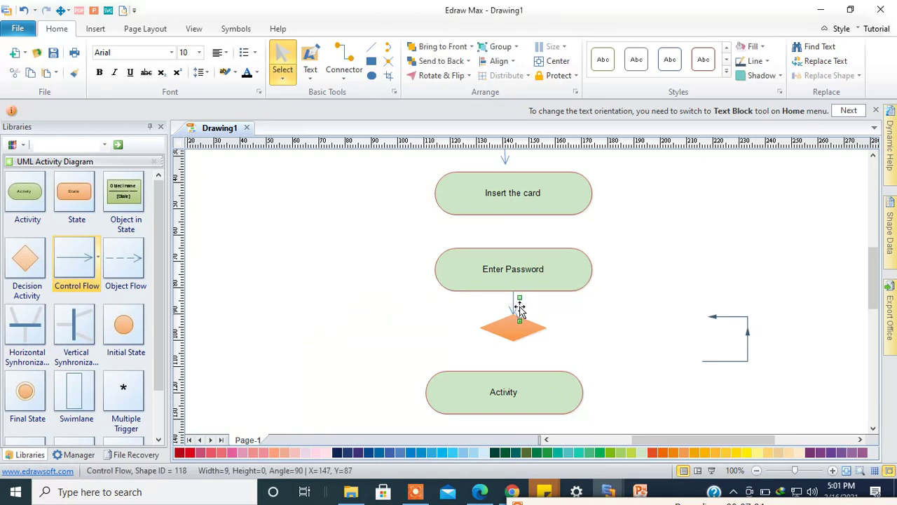
{"action": "left_click_drag", "start_coordinate": [520, 306], "coordinate": [510, 356]}
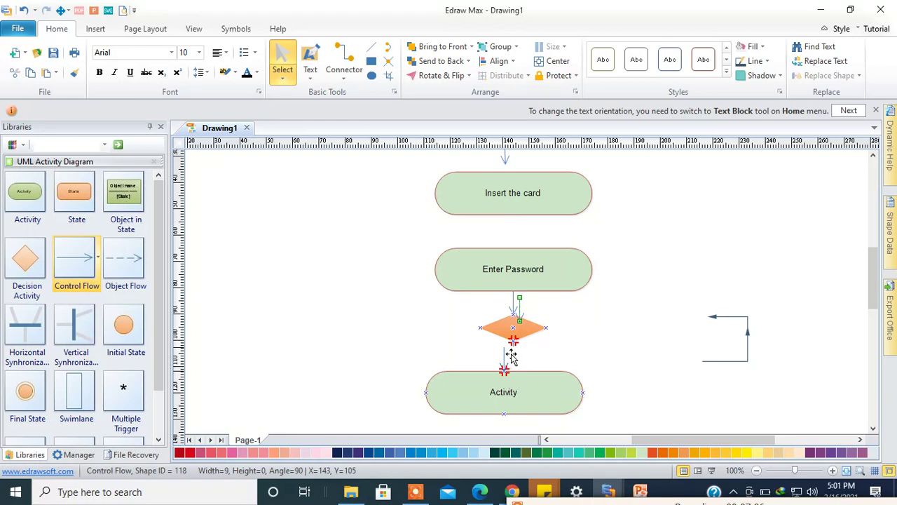
{"action": "left_click", "coordinate": [517, 354]}
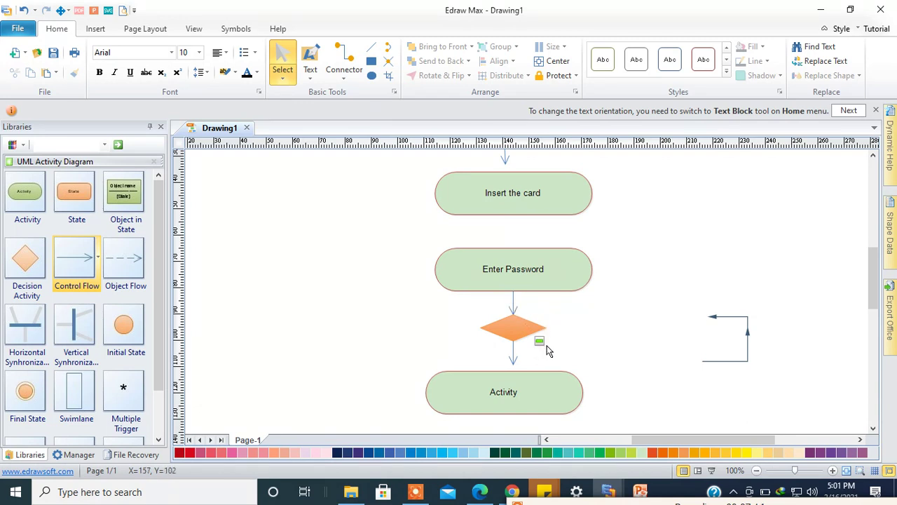
Attach the loose elbow connector to the decision diamond's right corner and stretch it so its arrow points upward to the right of Enter Password.
{"action": "left_click", "coordinate": [729, 361]}
{"action": "left_click_drag", "start_coordinate": [730, 363], "coordinate": [660, 332]}
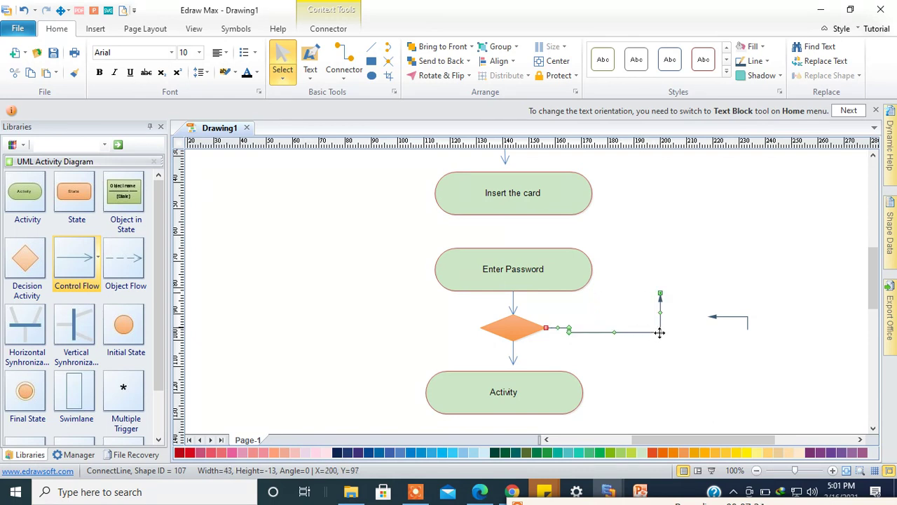
{"action": "left_click", "coordinate": [630, 360]}
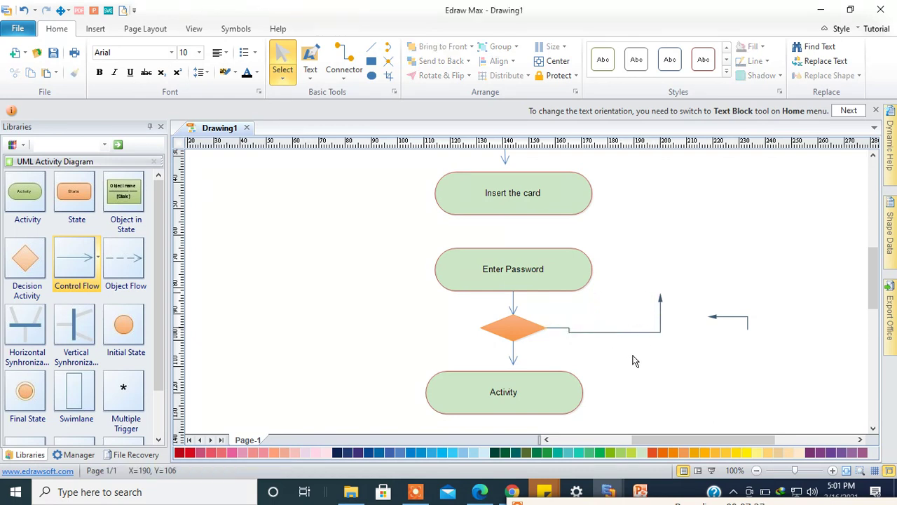
{"action": "key", "text": "ctrl+z"}
{"action": "left_click", "coordinate": [633, 326]}
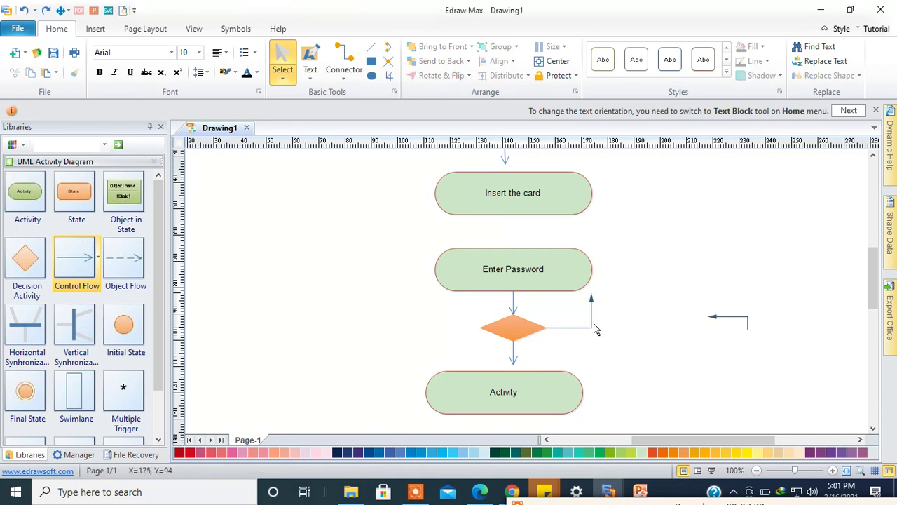
{"action": "left_click", "coordinate": [593, 324]}
{"action": "left_click_drag", "start_coordinate": [593, 327], "coordinate": [633, 328]}
{"action": "left_click", "coordinate": [648, 355]}
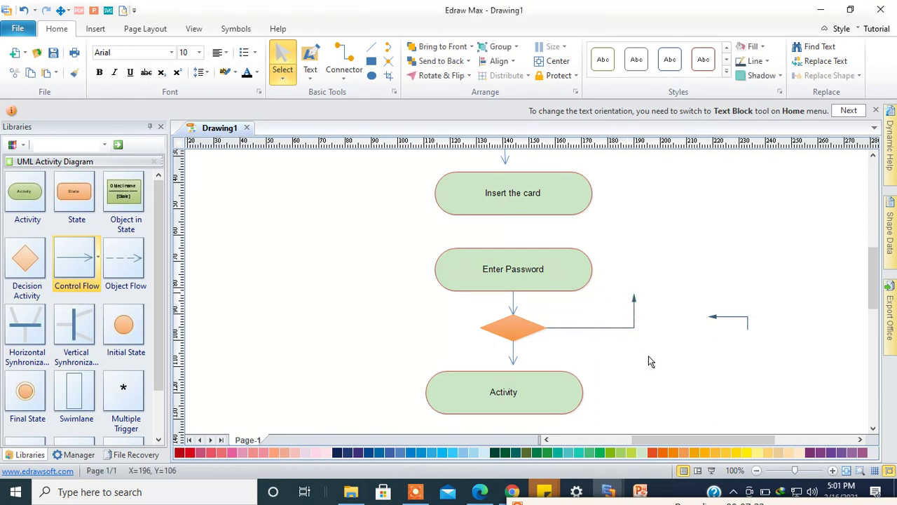
Attach the left-pointing elbow connector to Enter Password's right edge, with its other end meeting the upward arrow from the decision diamond.
{"action": "left_click", "coordinate": [748, 322]}
{"action": "left_click_drag", "start_coordinate": [694, 302], "coordinate": [595, 283]}
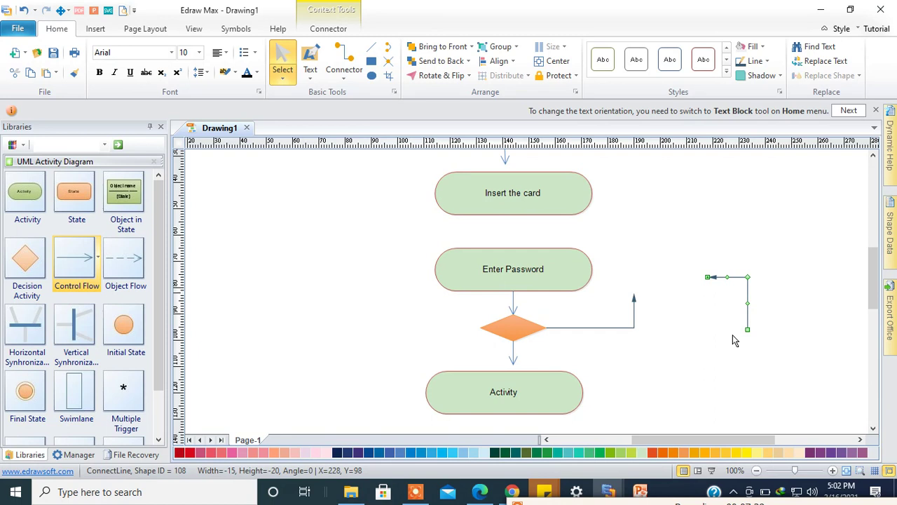
{"action": "key", "text": "ctrl+z"}
{"action": "left_click_drag", "start_coordinate": [733, 317], "coordinate": [623, 274]}
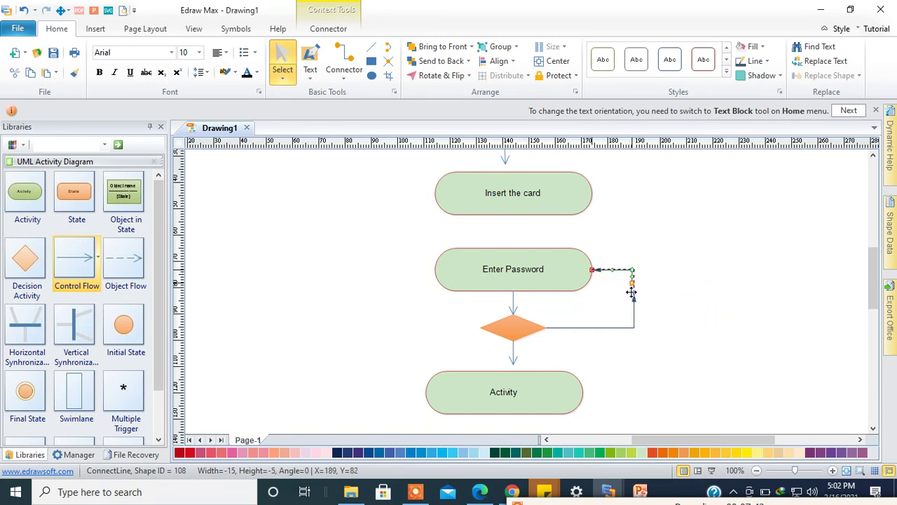
{"action": "left_click", "coordinate": [698, 314]}
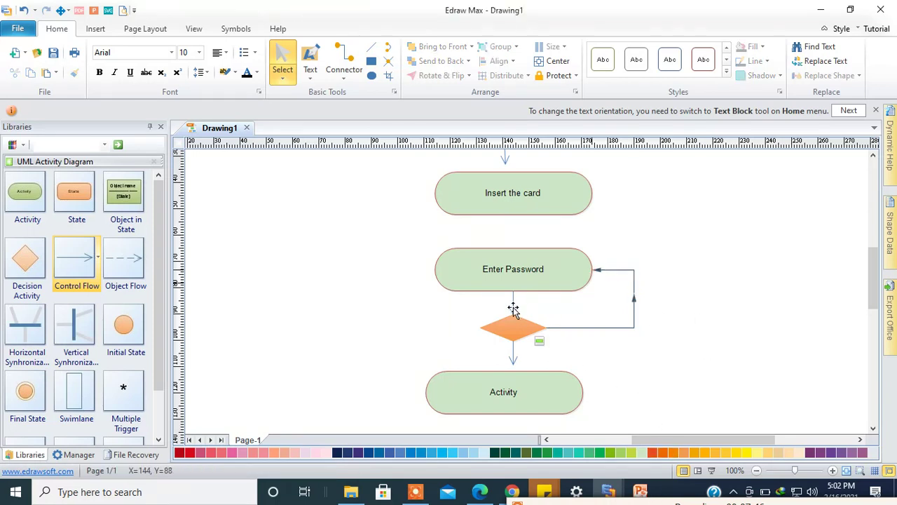
Add a text block about 29 wide by 6 high beside the arrow below the decision diamond, reading "Password Accepted".
{"action": "left_click", "coordinate": [309, 68]}
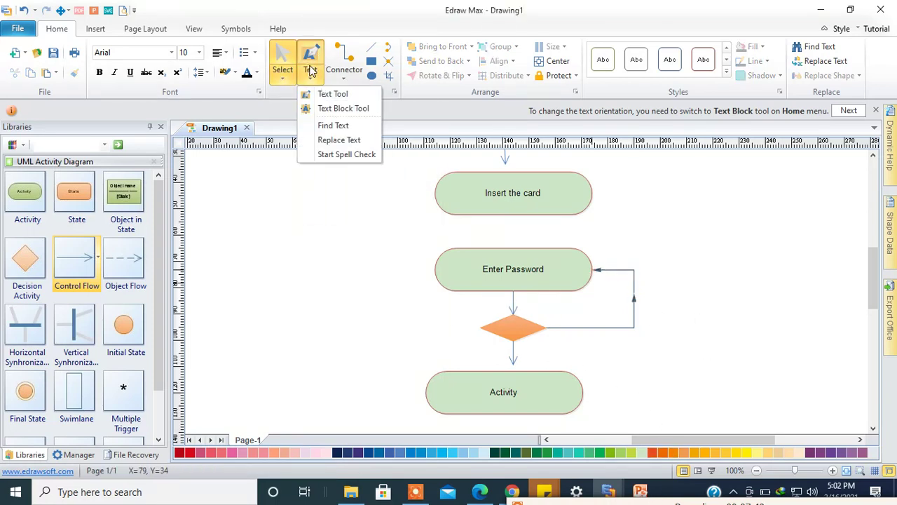
{"action": "left_click", "coordinate": [337, 112]}
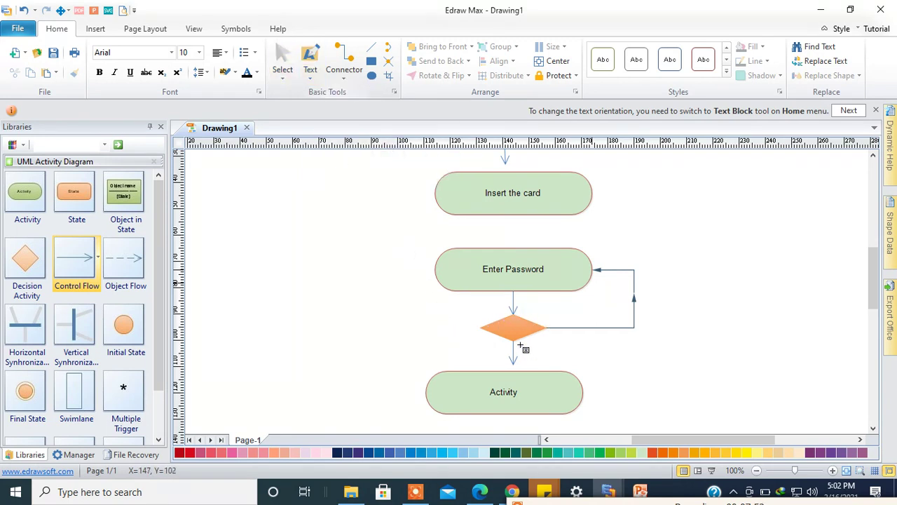
{"action": "left_click_drag", "start_coordinate": [520, 345], "coordinate": [600, 362]}
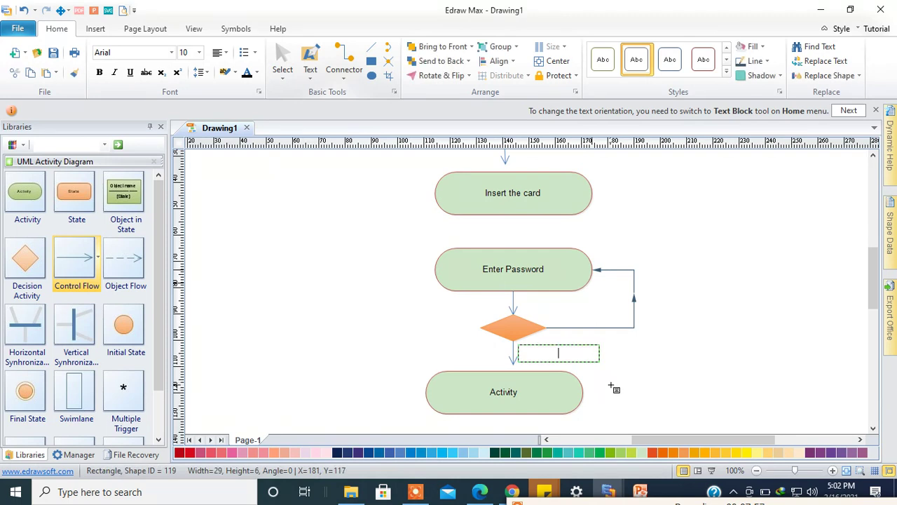
{"action": "type", "text": "Password Accepted"}
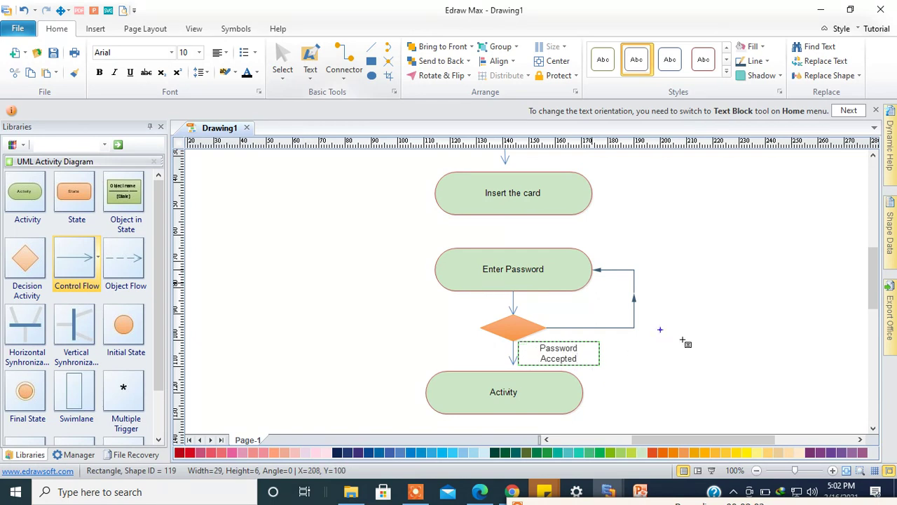
{"action": "left_click", "coordinate": [701, 354]}
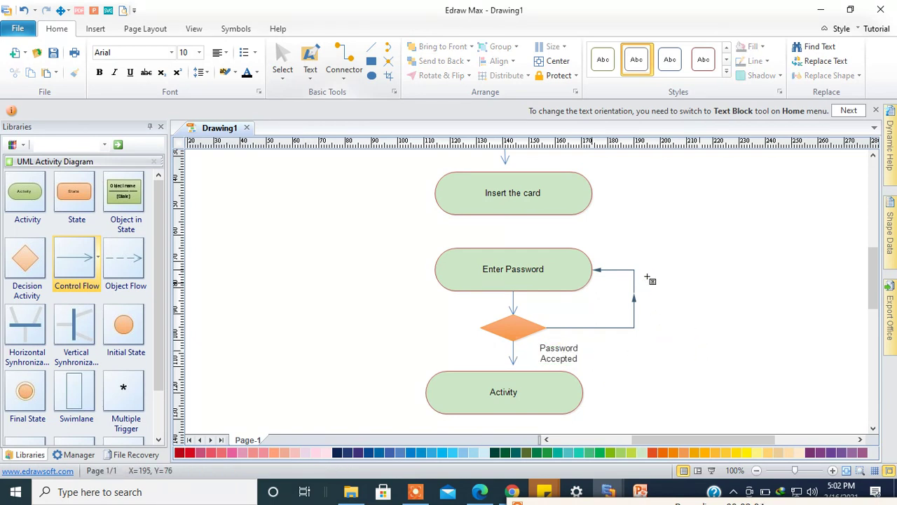
Add a text block about 43 wide by 25 high to the right of the return loop and begin its label with "Password npot".
{"action": "left_click_drag", "start_coordinate": [645, 274], "coordinate": [763, 341]}
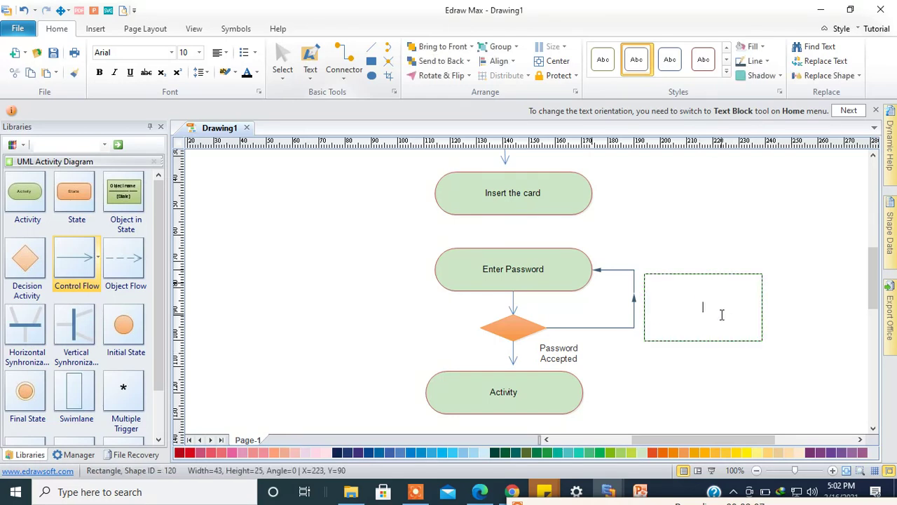
{"action": "type", "text": "P"}
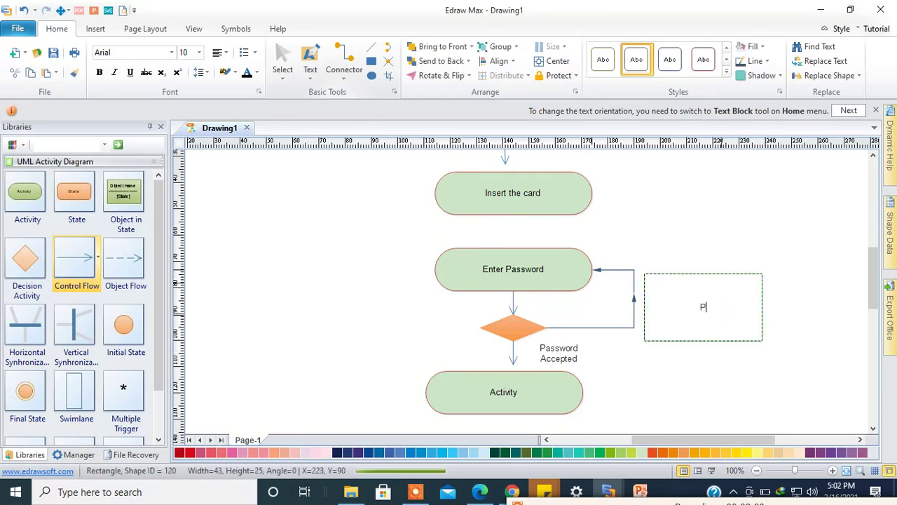
{"action": "type", "text": "assword n"}
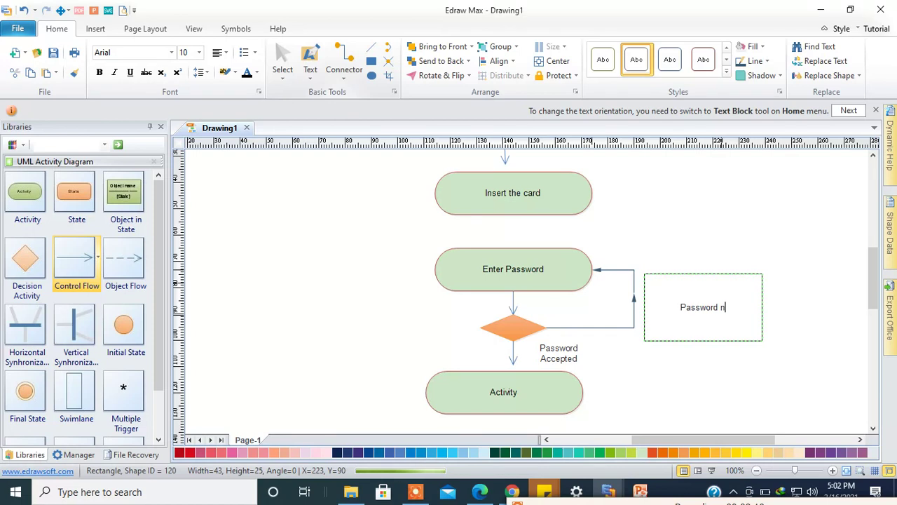
{"action": "type", "text": "pot"}
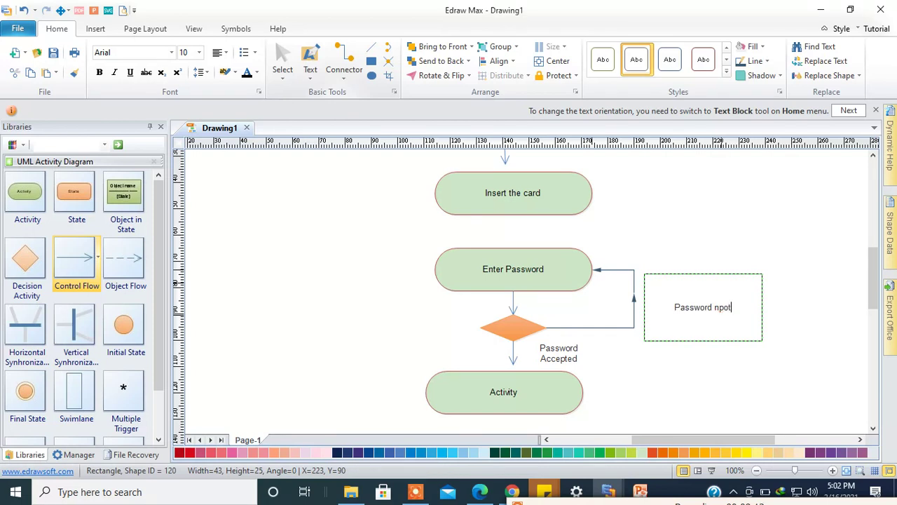